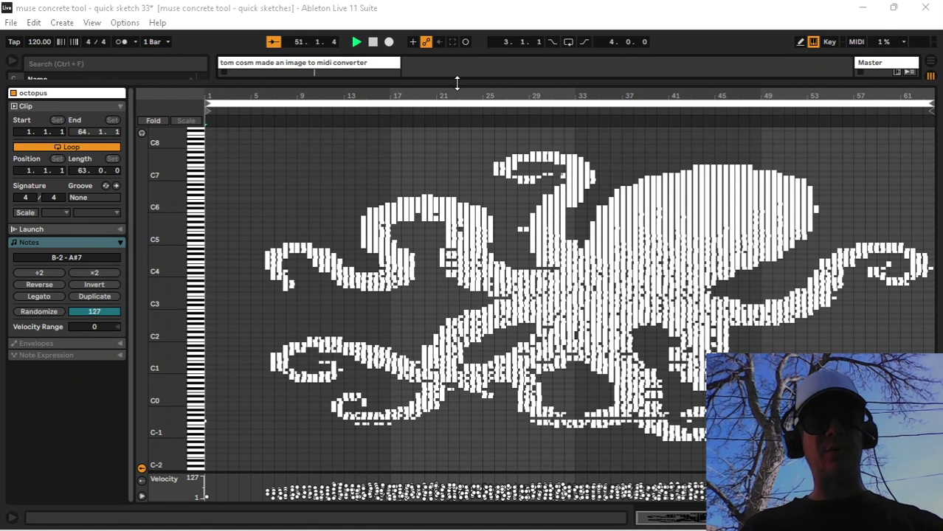
Step: Drag the splitter down so the session area grows above the octopus clip's note editor
drag(456, 83, 443, 204)
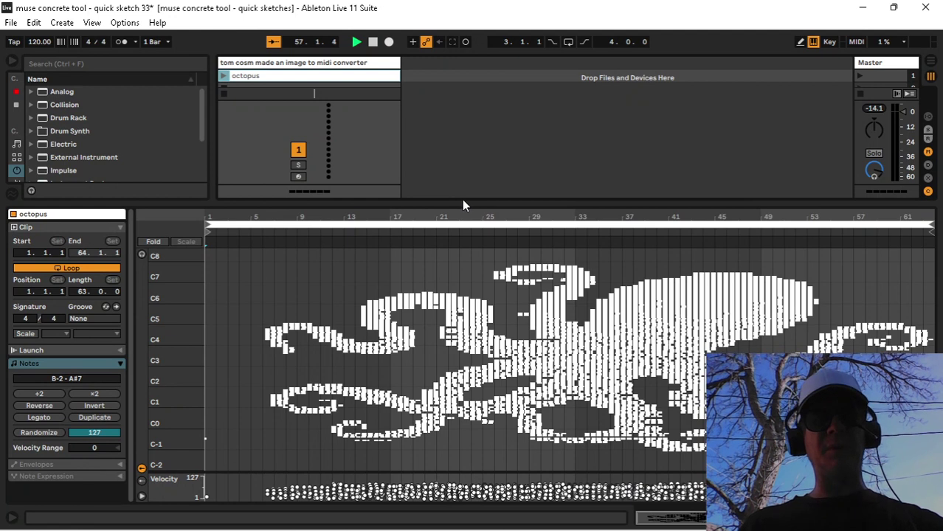
Step: Load Steppermapper(Midi) from the project's M4L folder onto the image-to-MIDI track
drag(518, 203, 524, 276)
click(293, 64)
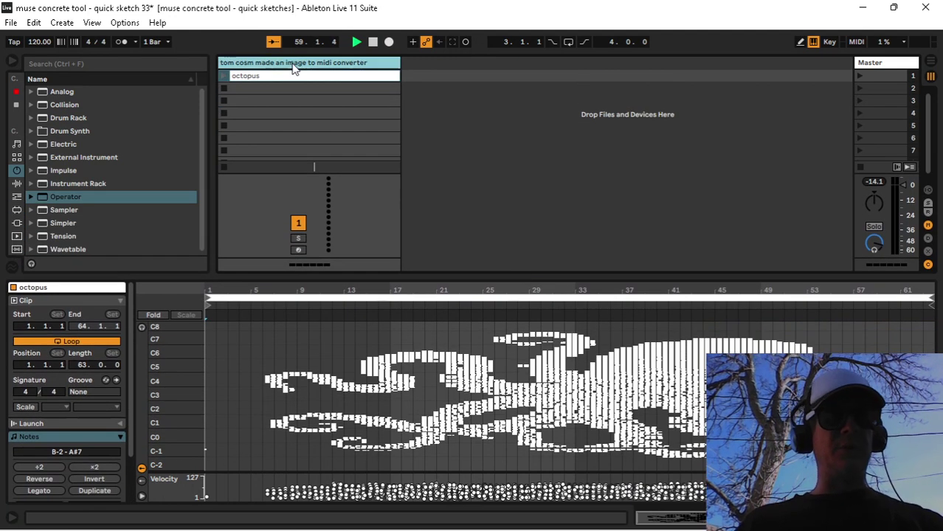
scroll(12, 231, down, 2)
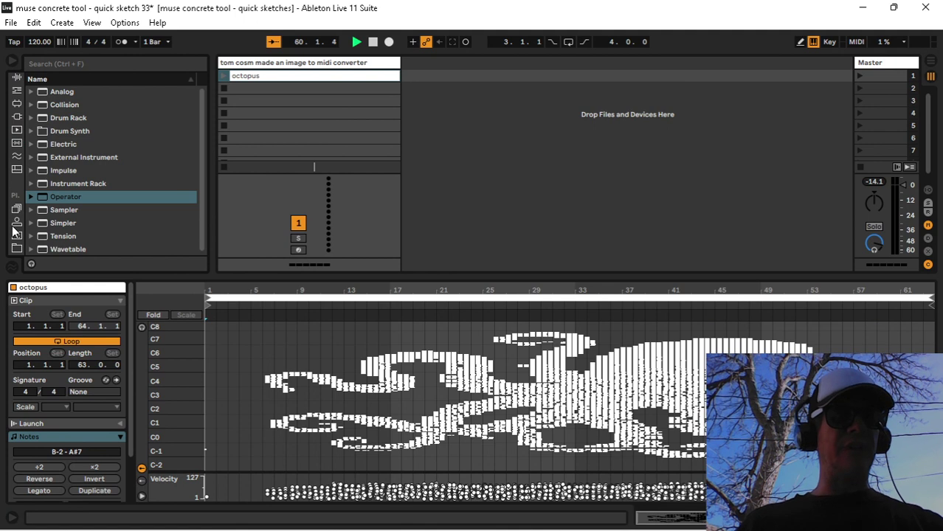
scroll(12, 231, down, 1)
click(16, 219)
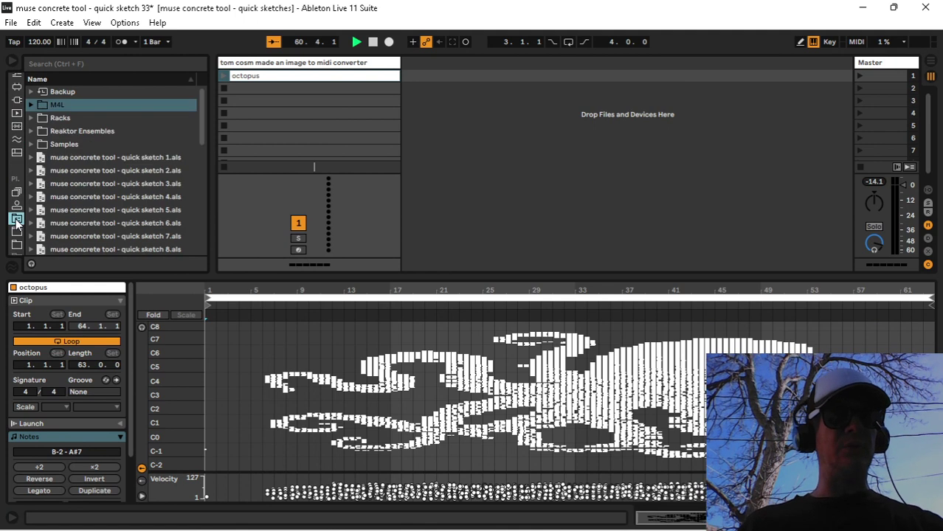
click(30, 106)
scroll(88, 170, down, 5)
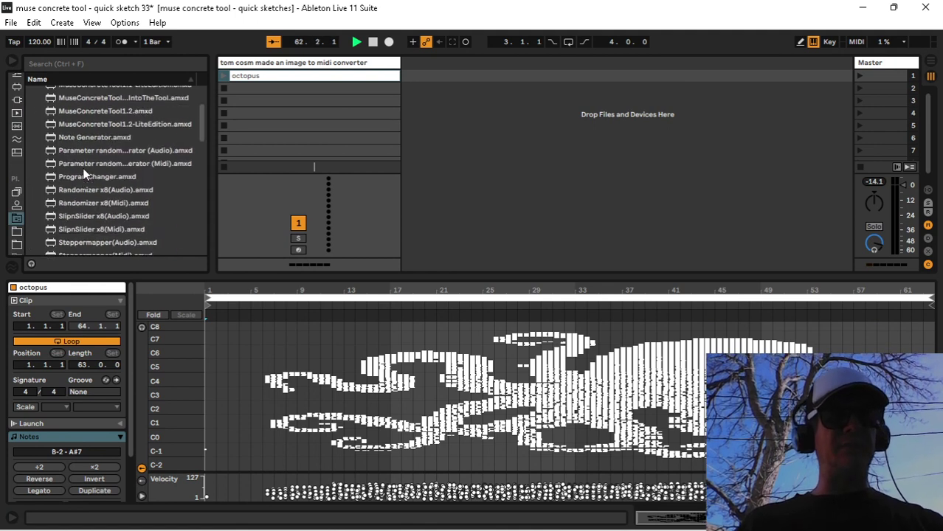
click(283, 66)
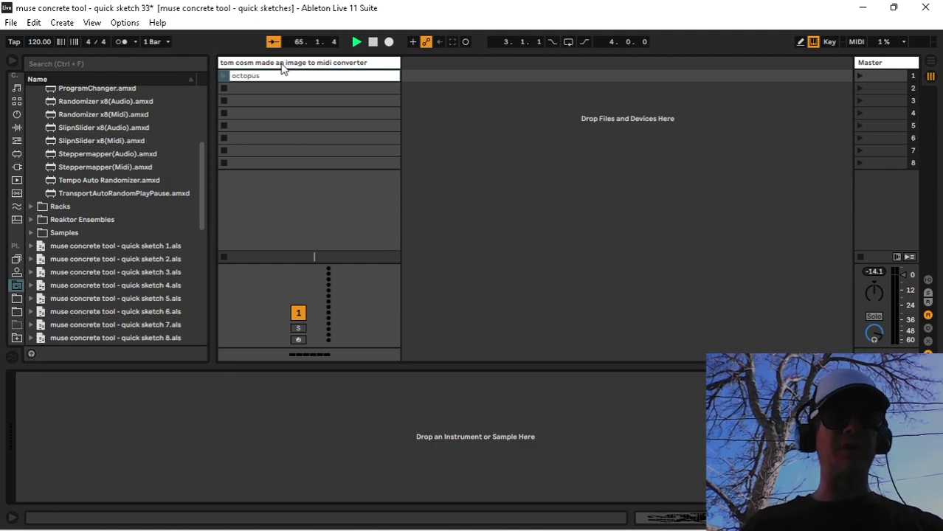
click(82, 167)
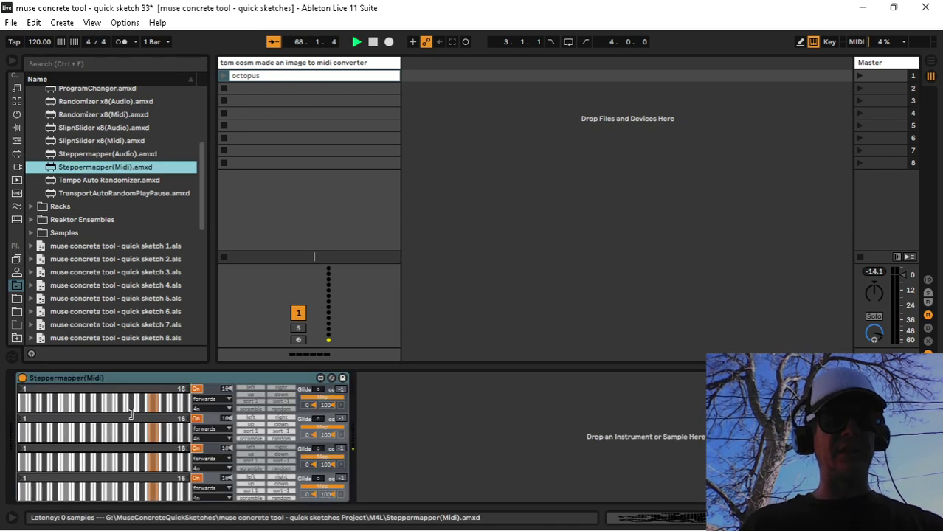
Step: Give Steppermapper's first row 27 steps, 16 active, at a 2n rate, then go full screen
mouse_move(181, 389)
mouse_down()
mouse_move(72, 413)
mouse_move(89, 399)
mouse_move(122, 400)
mouse_up()
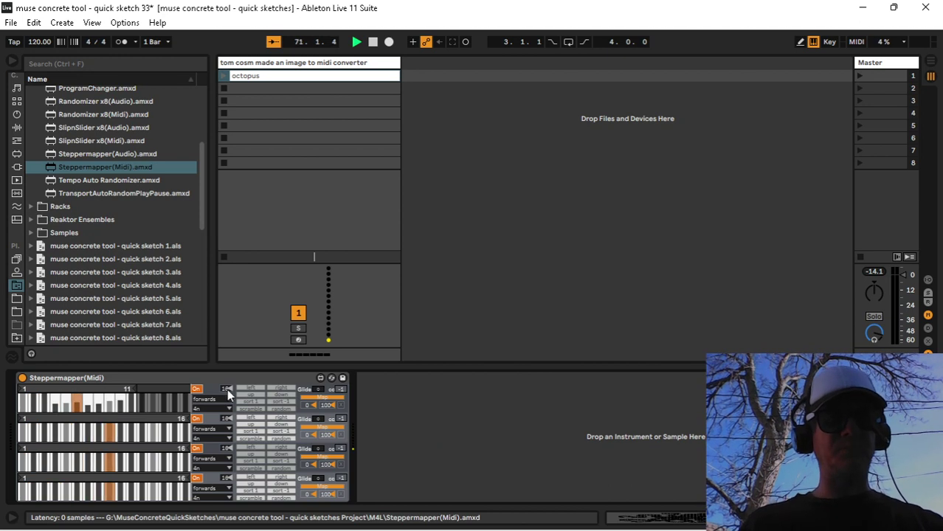
drag(227, 387, 226, 368)
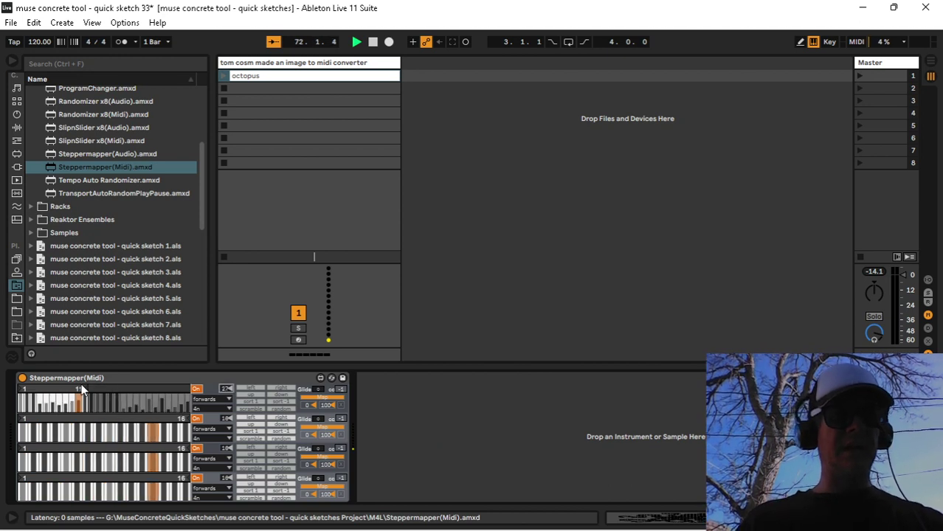
drag(83, 389, 177, 388)
click(211, 409)
click(216, 365)
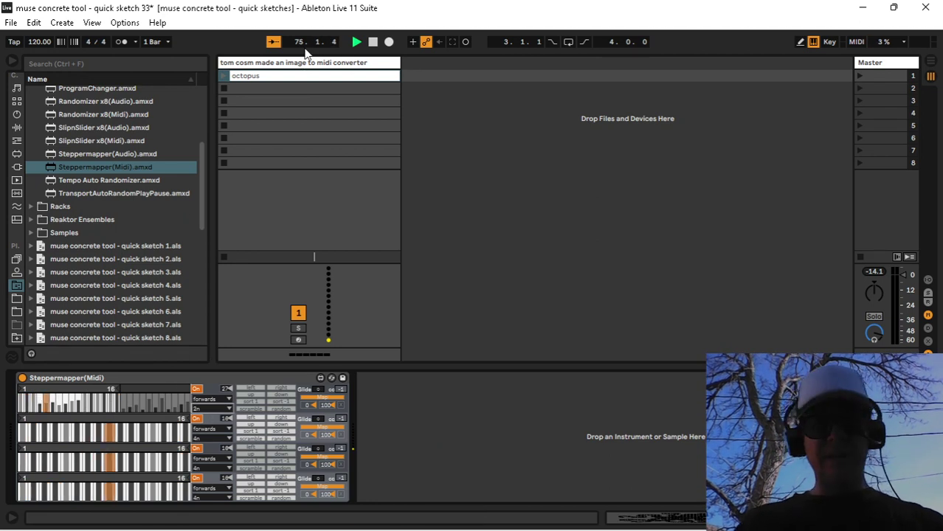
key(F11)
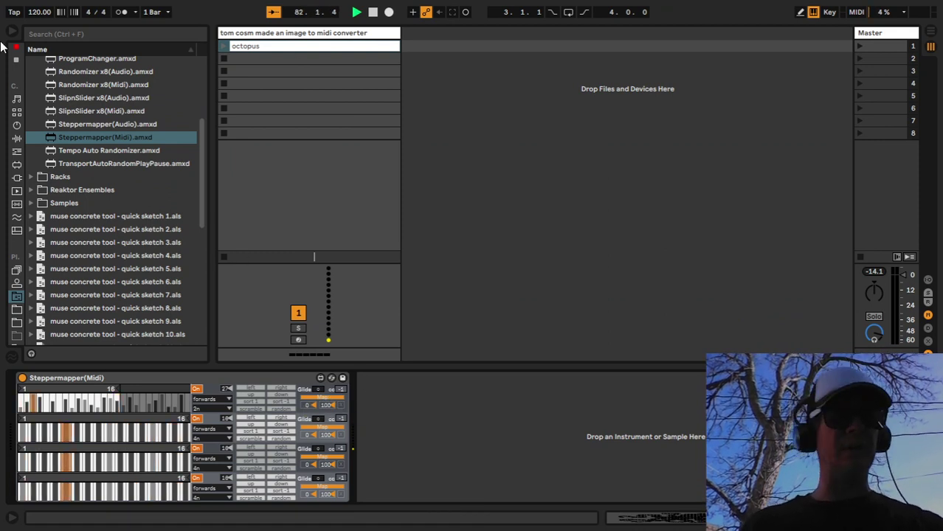
Step: Load Operator after Steppermapper and launch the octopus clip
click(17, 125)
drag(69, 165, 275, 89)
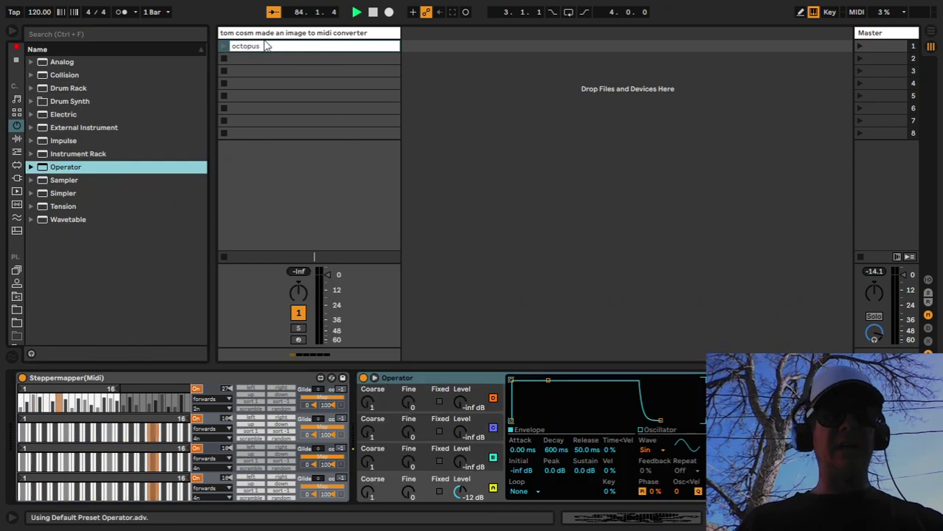
click(260, 46)
click(223, 45)
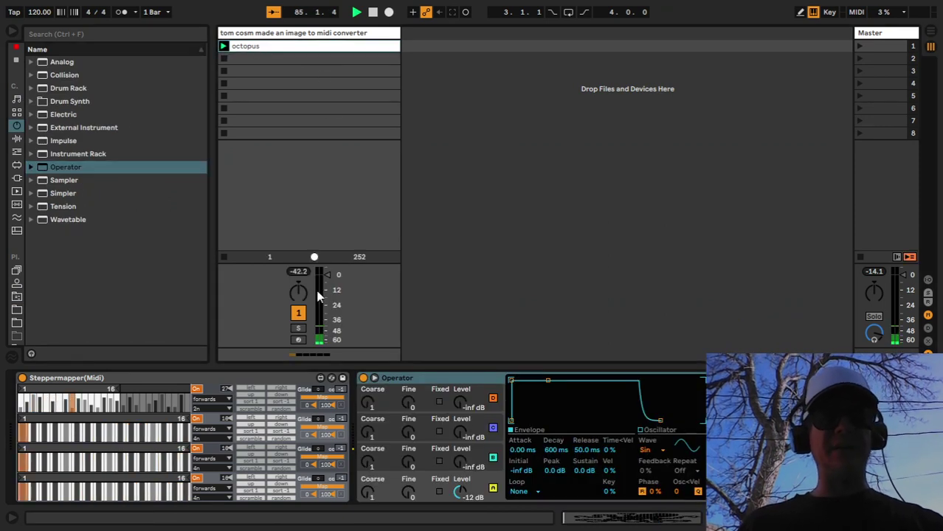
Step: Halve the octopus clip's note timing three times to a 7.3.2 loop length
double_click(306, 46)
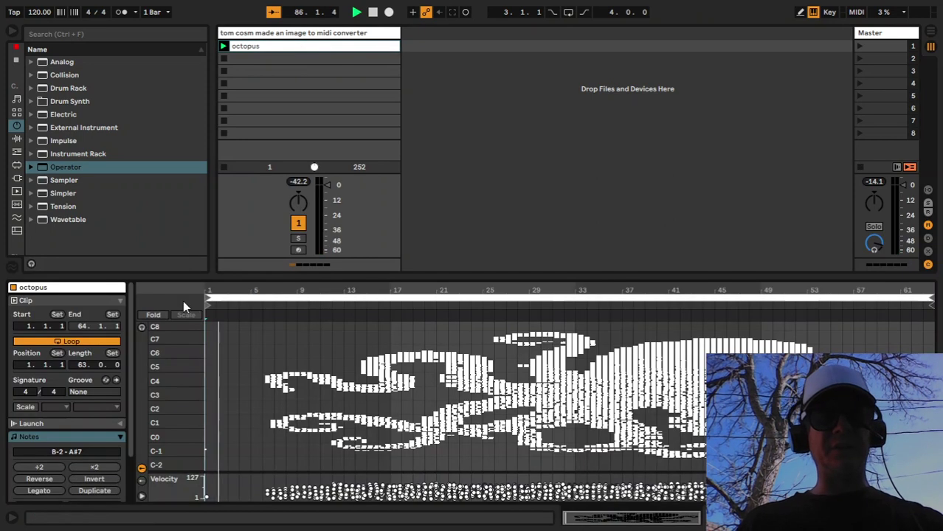
click(209, 298)
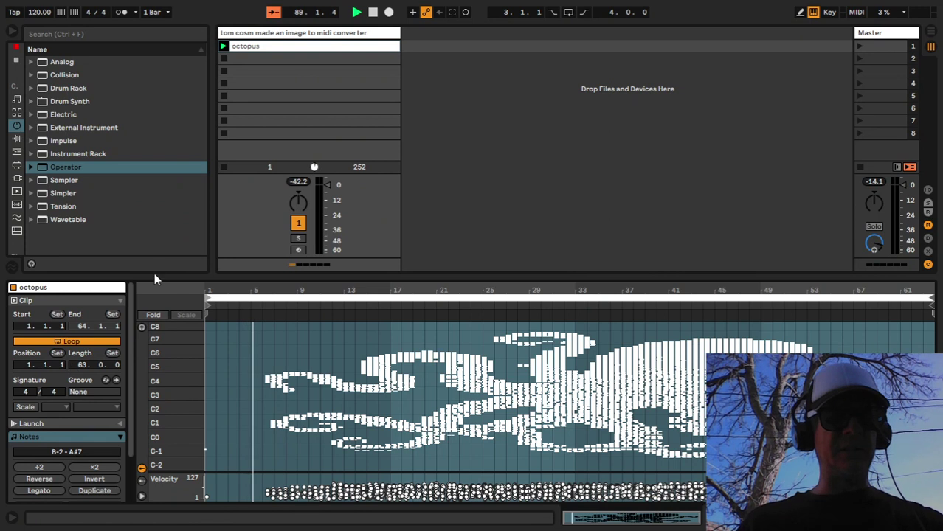
drag(155, 279, 162, 370)
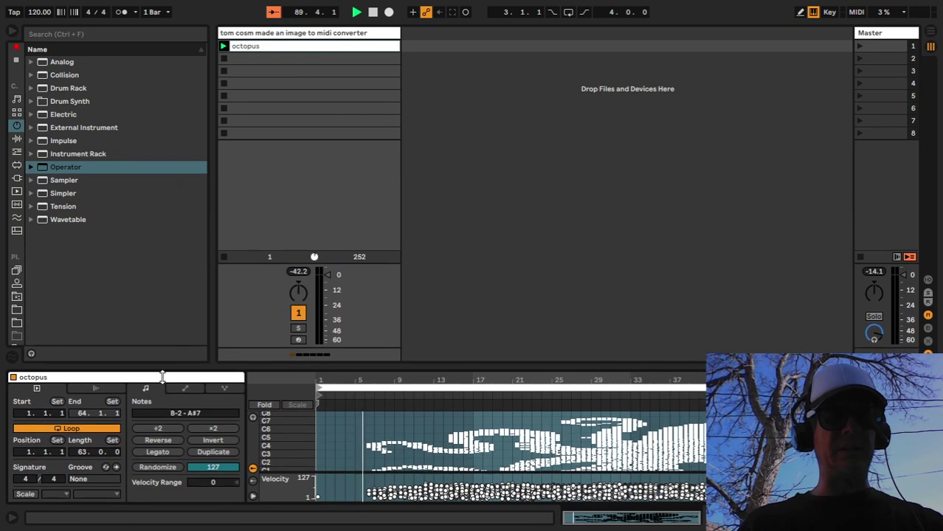
click(156, 429)
click(155, 429)
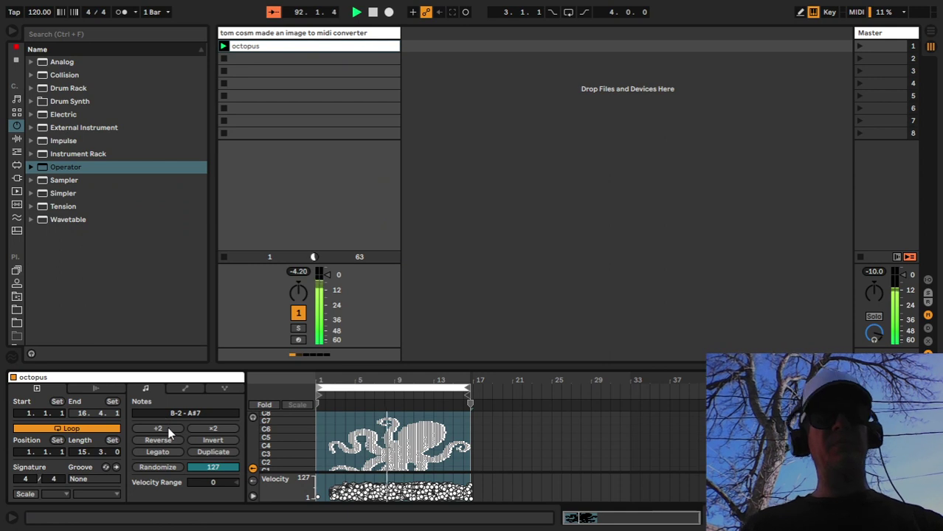
click(169, 433)
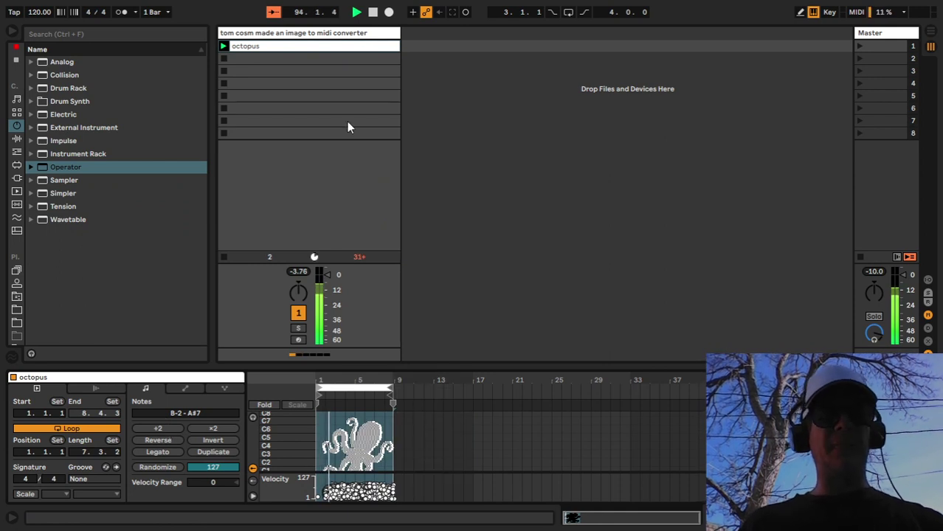
double_click(301, 33)
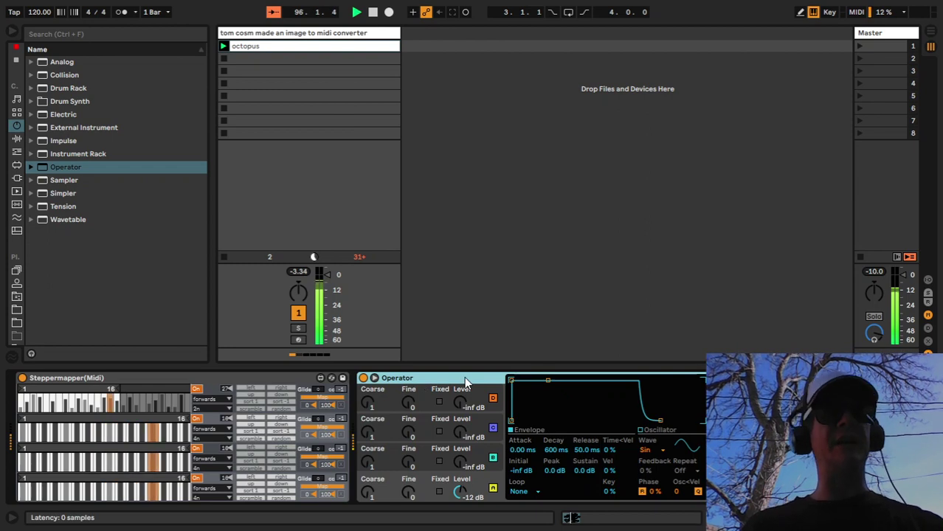
Step: Search 'probab' and insert the MidiNoteProbabilityGate rack before Operator
key(ctrl+f)
text(probab)
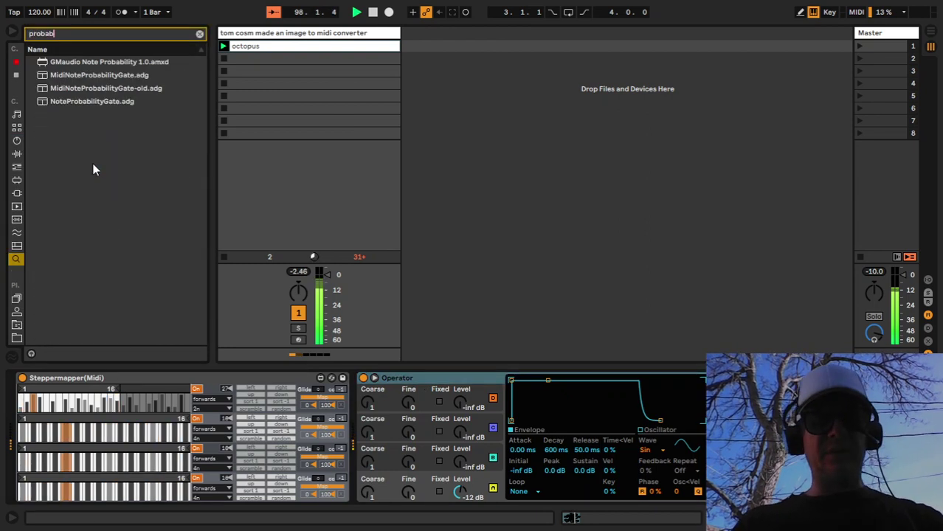
click(89, 72)
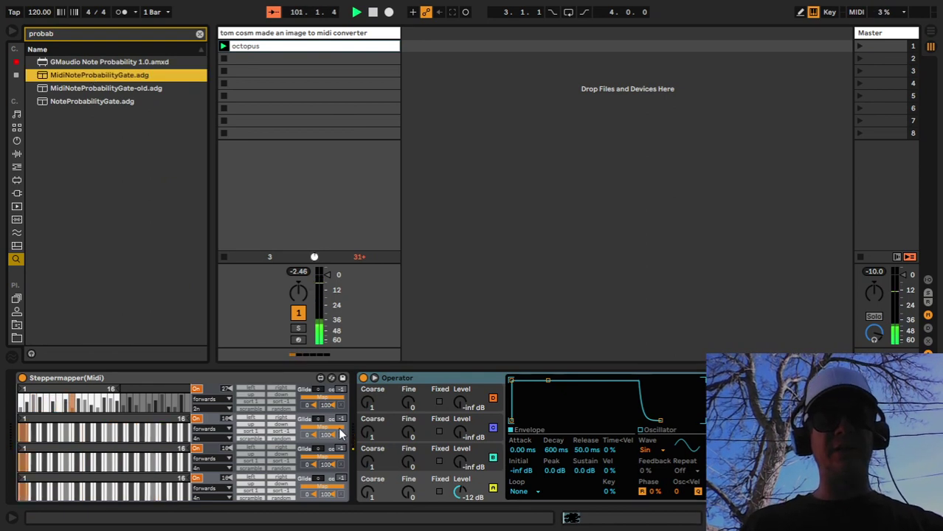
drag(146, 78, 389, 442)
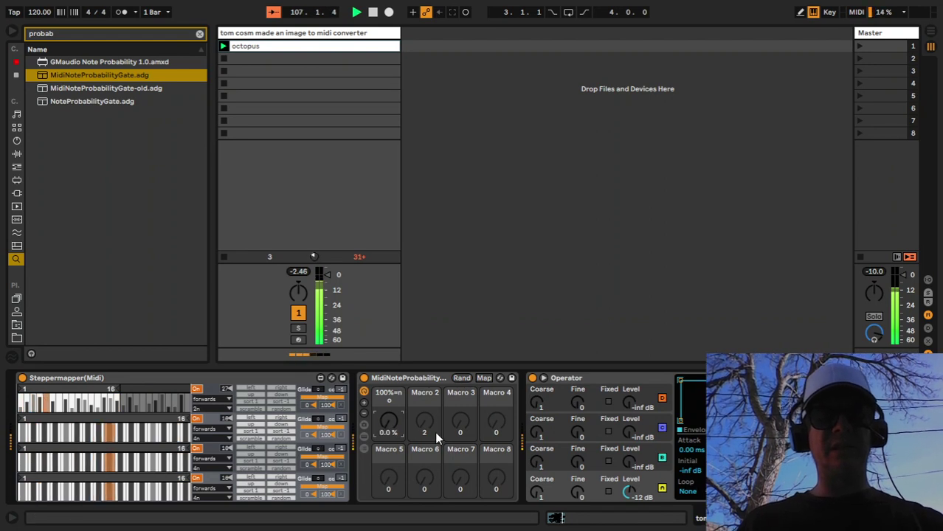
Step: Swap in NoteProbabilityGate.adg, delete the MidiNoteProbability device, and lower the note probability
click(116, 100)
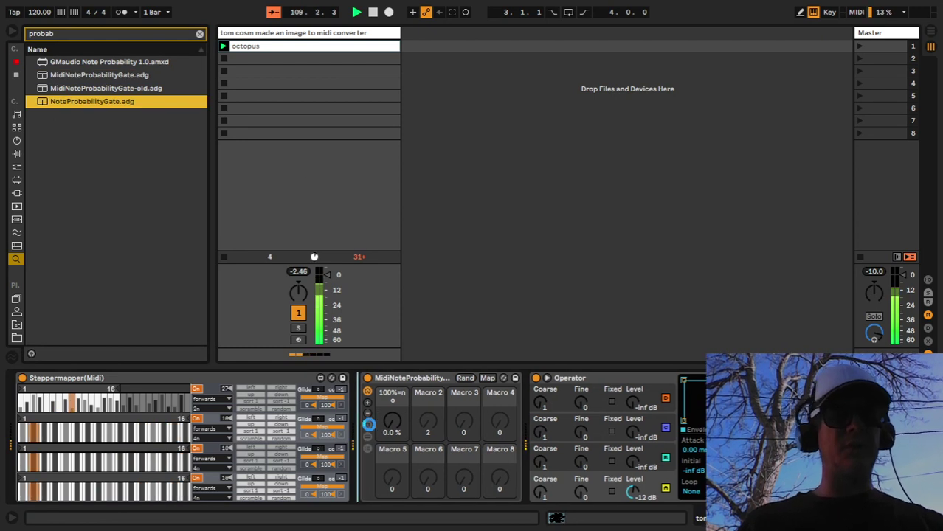
drag(369, 424, 388, 419)
click(533, 376)
click(567, 377)
key(Delete)
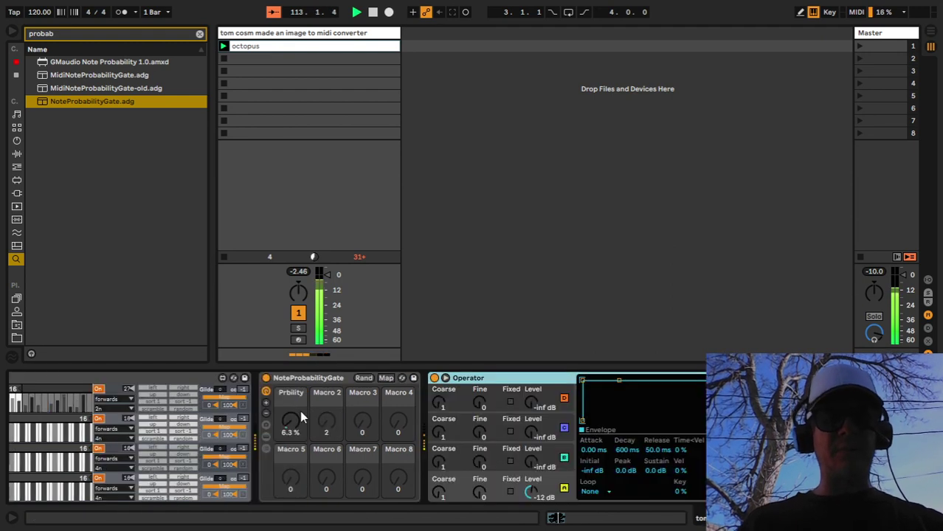
drag(294, 416, 294, 421)
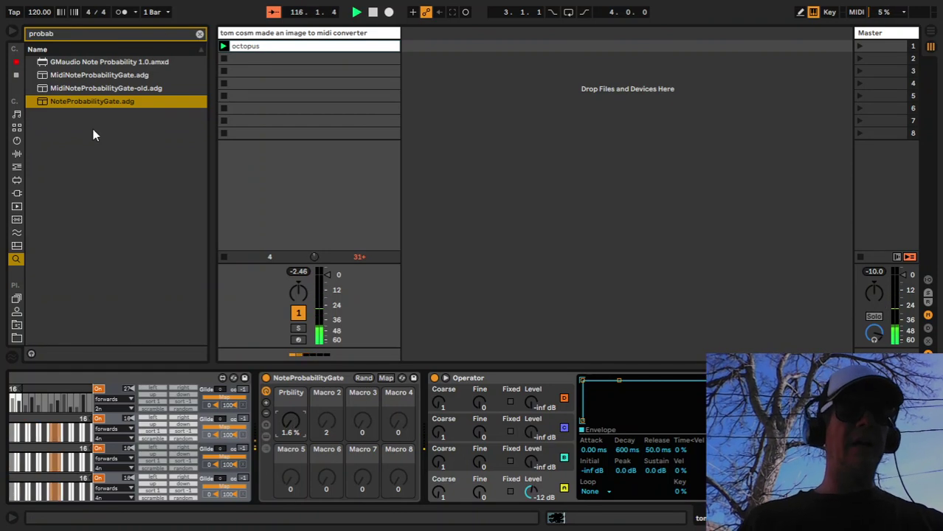
Step: Clear the search, select MidiNoteProbabilityGate.adg in the User Library, and collapse the Racks folder
click(16, 325)
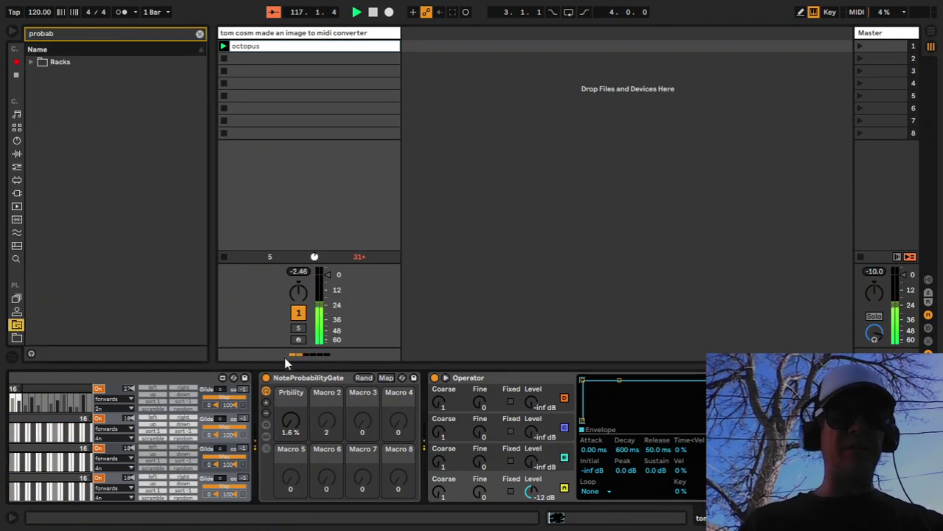
click(287, 378)
click(40, 62)
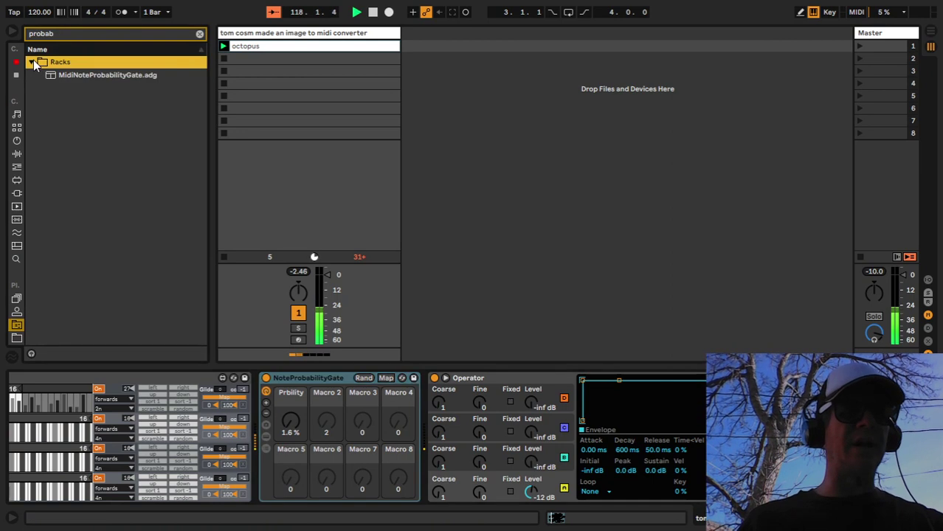
click(200, 34)
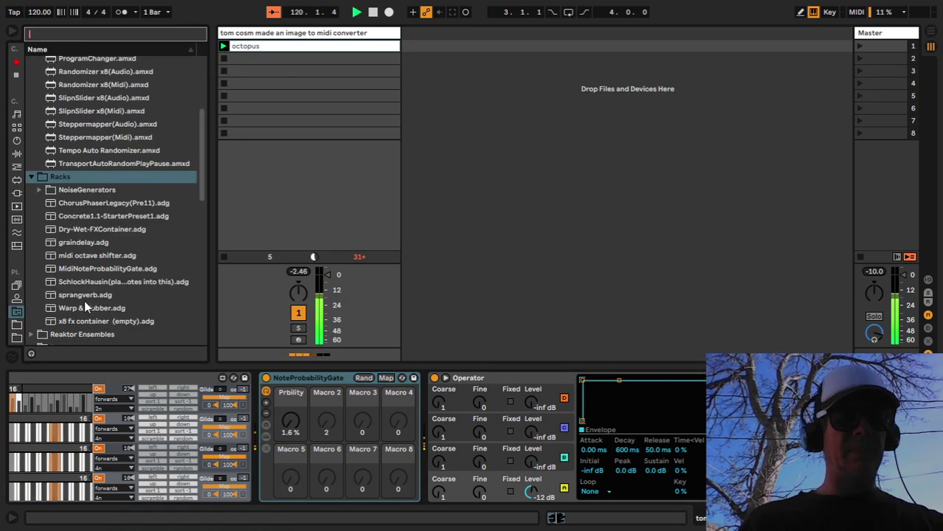
click(88, 270)
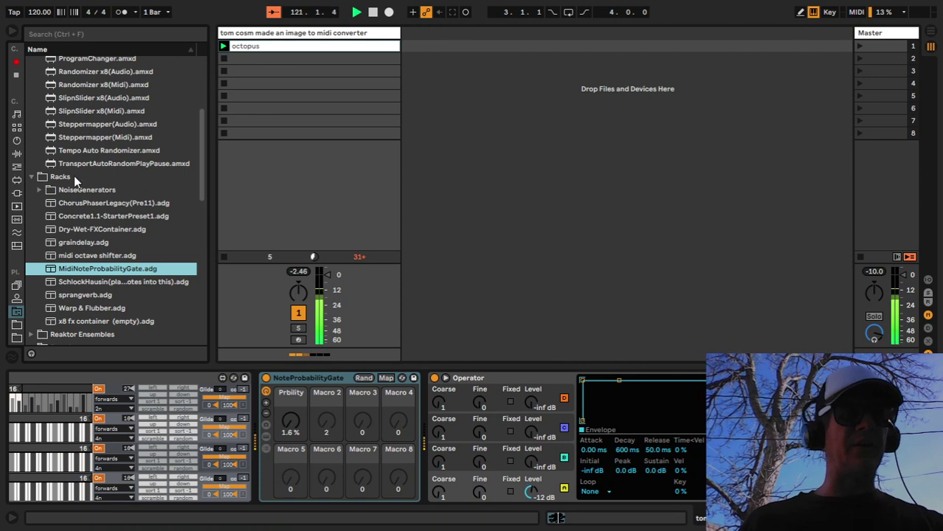
click(34, 175)
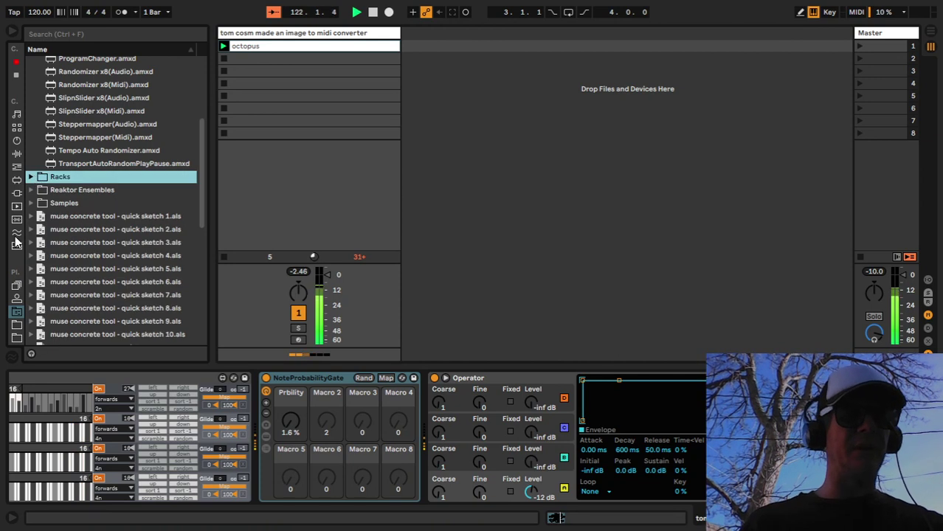
Step: Insert the Scale MIDI effect before Operator and hot-swap it to Hirajoshi
click(16, 154)
click(18, 166)
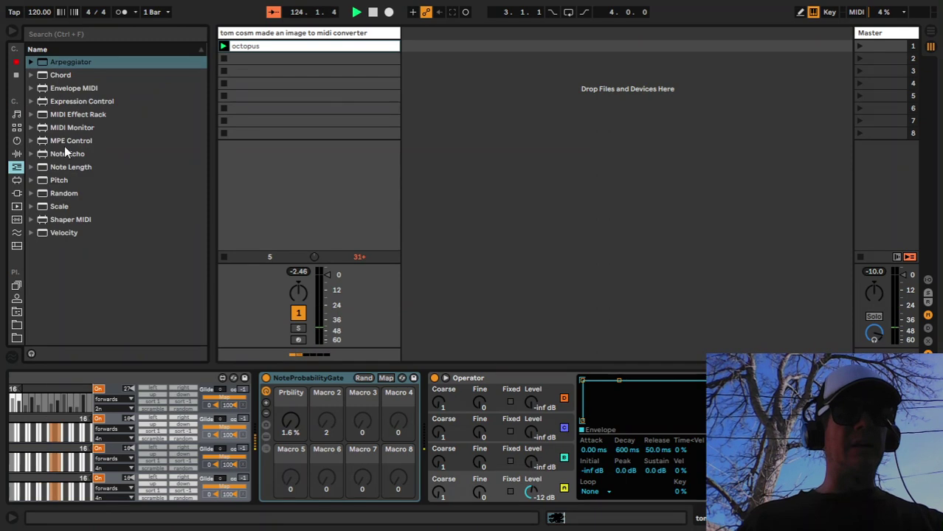
click(62, 207)
drag(61, 207, 428, 402)
click(571, 378)
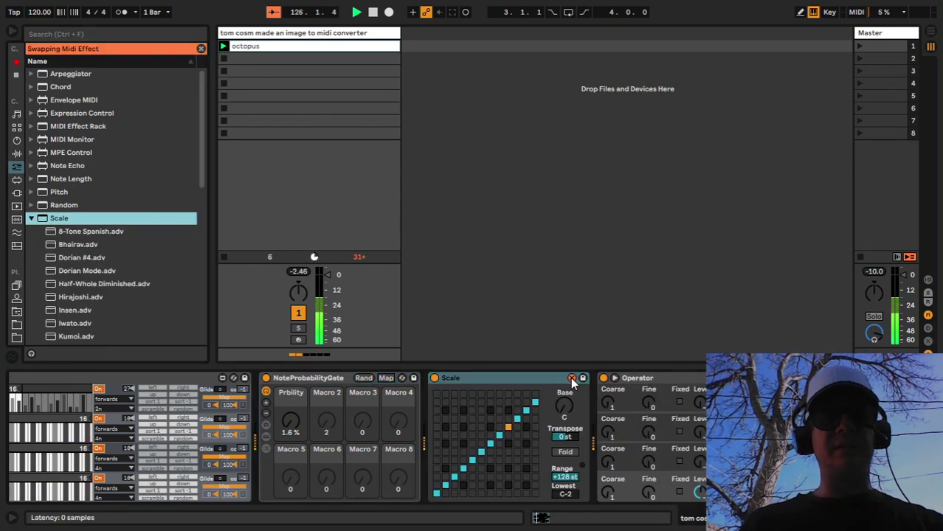
drag(204, 166, 206, 234)
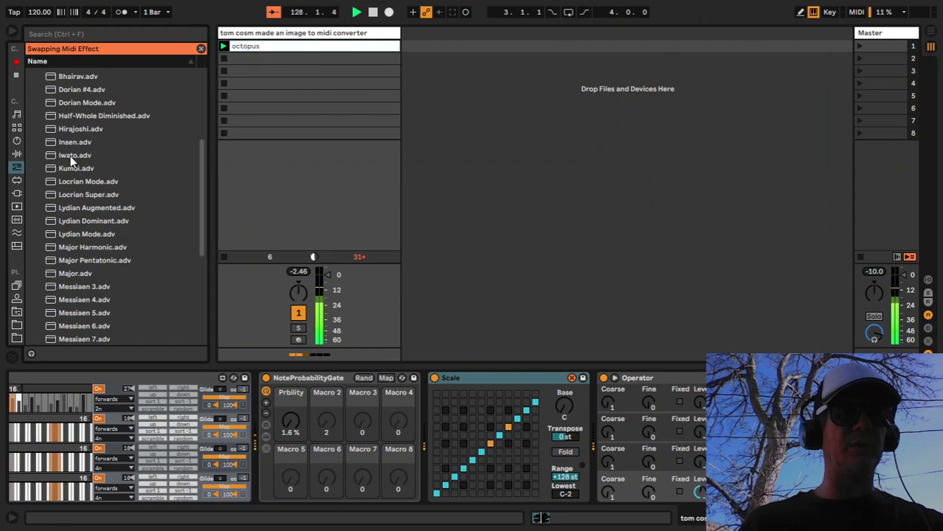
double_click(69, 128)
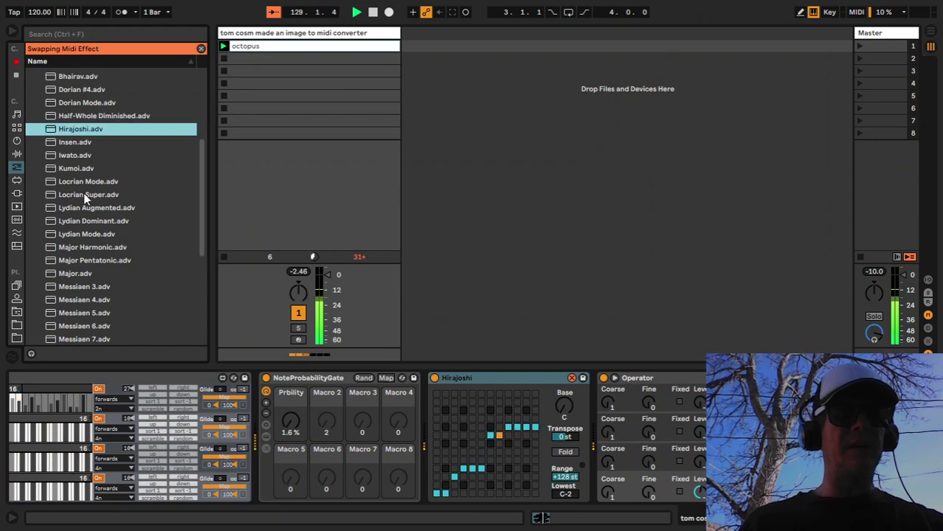
Step: Group Hirajoshi into a MIDI Effect Rack, show its chain list, and fold NoteProbabilityGate
click(521, 378)
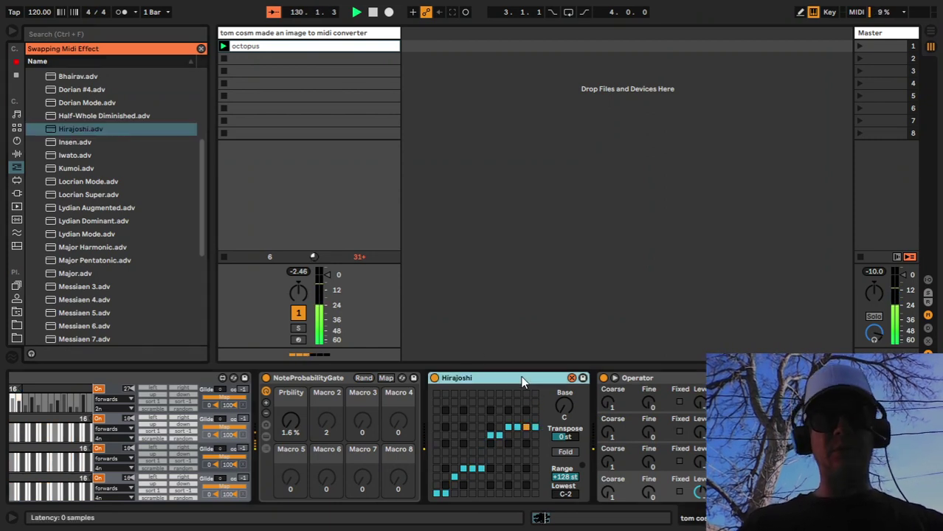
key(ctrl+g)
click(435, 423)
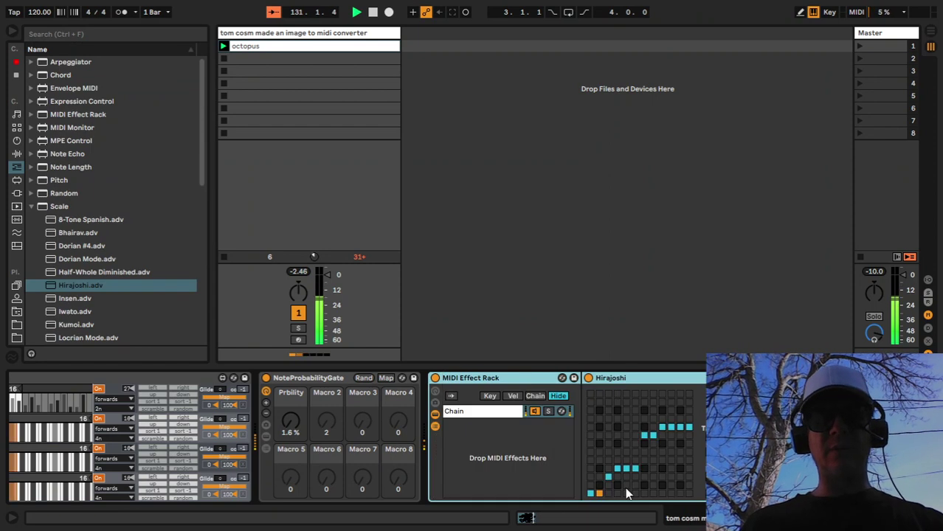
double_click(334, 379)
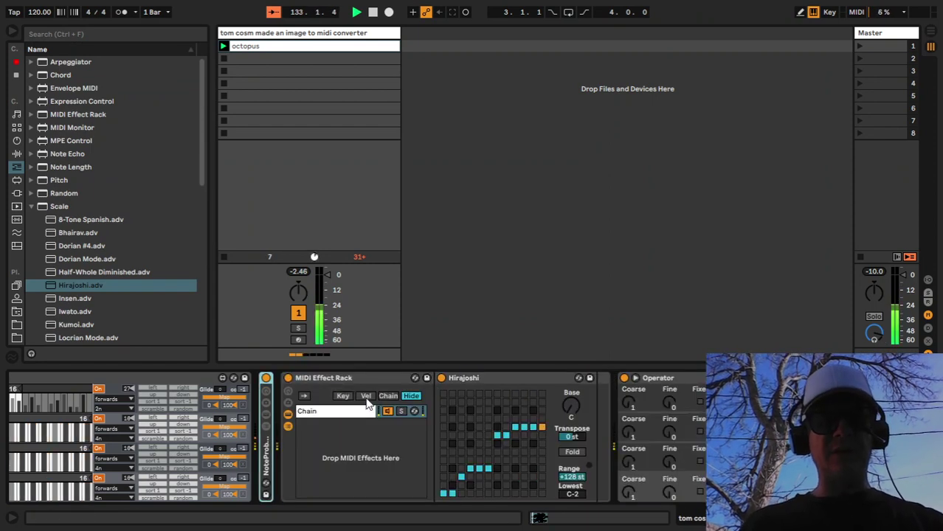
Step: Narrow the rack chain's key zone to roughly C3–C4
click(342, 396)
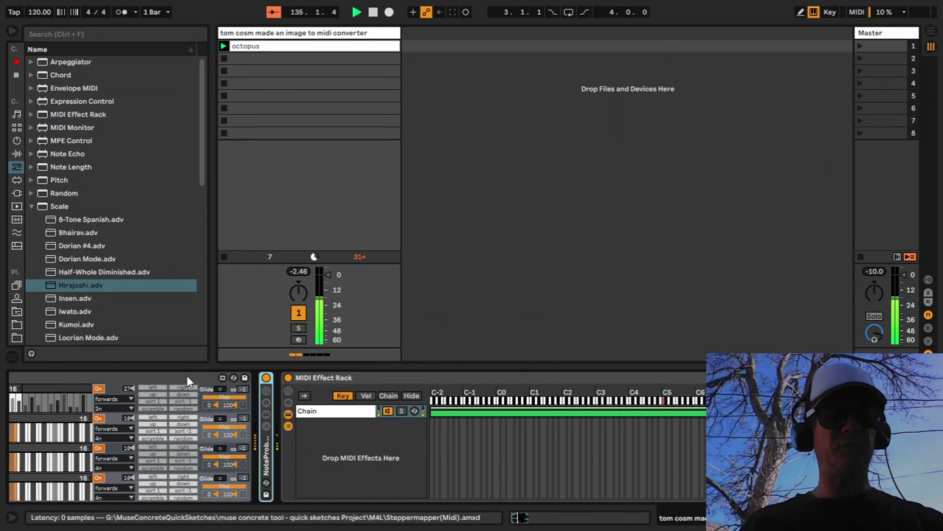
key(Return)
drag(460, 420, 309, 417)
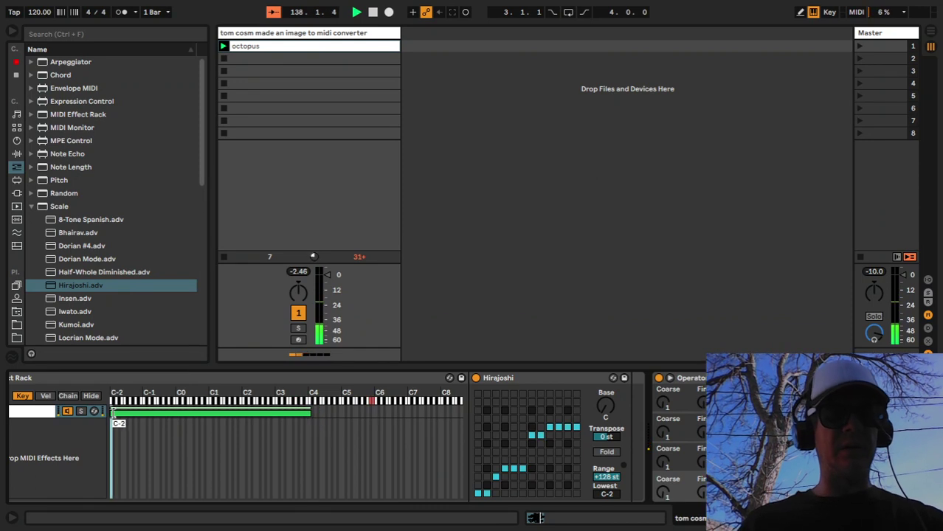
mouse_move(142, 414)
mouse_down()
mouse_move(283, 417)
mouse_move(273, 418)
mouse_up()
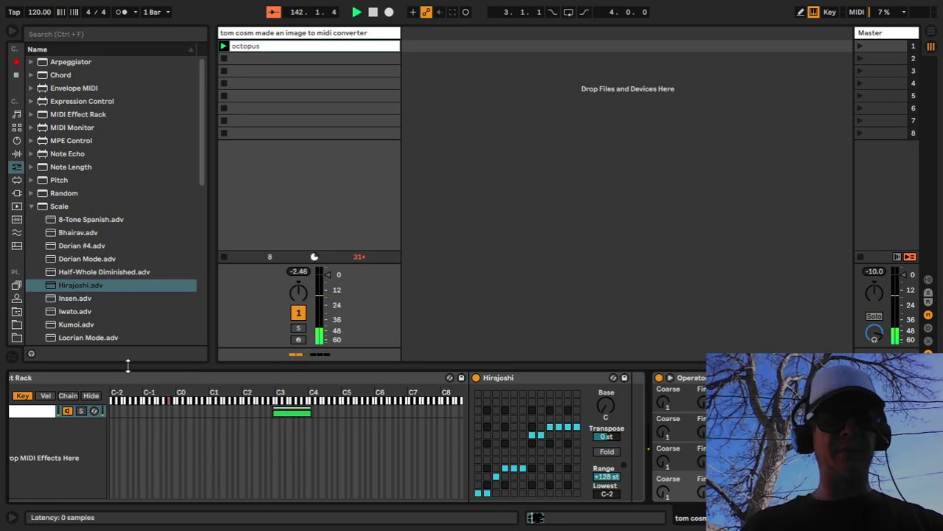
scroll(104, 411, right, 2)
scroll(104, 411, left, 5)
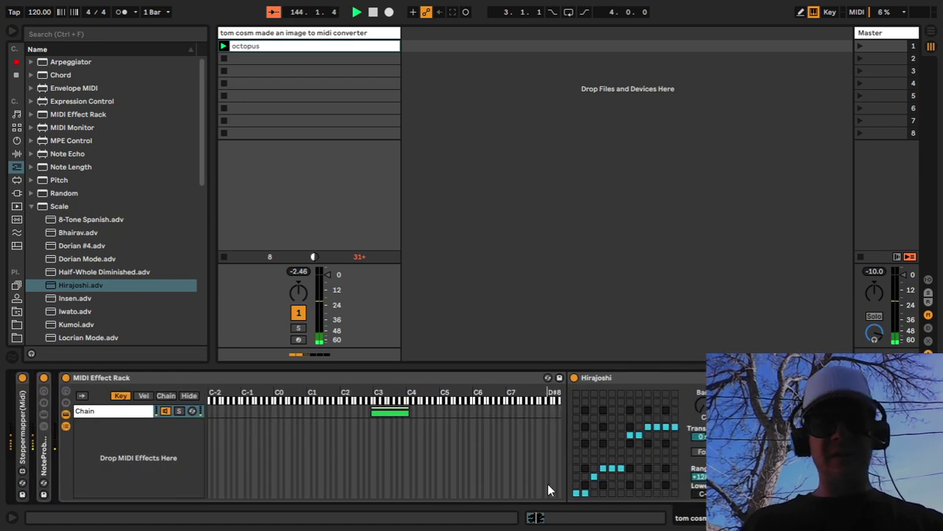
Step: Lower Operator's envelope decay and sustain to -9 dB
double_click(133, 378)
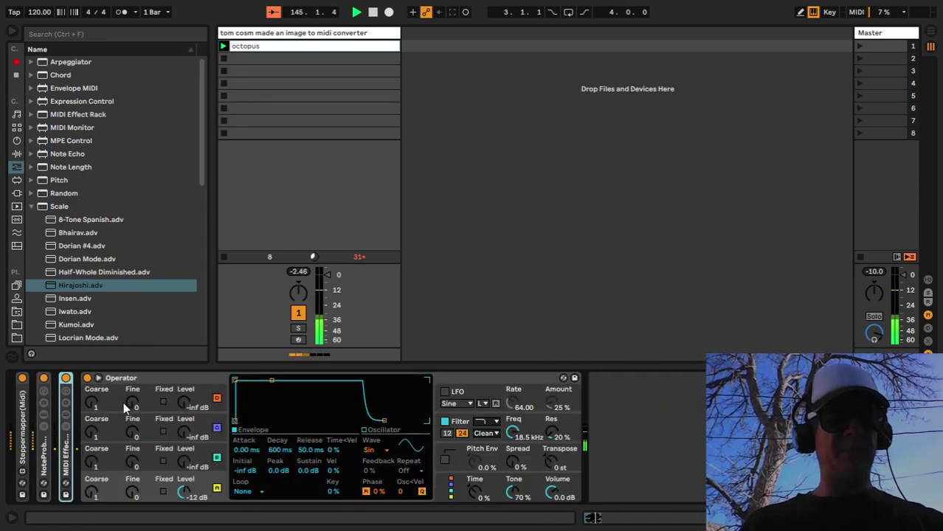
drag(273, 390, 272, 393)
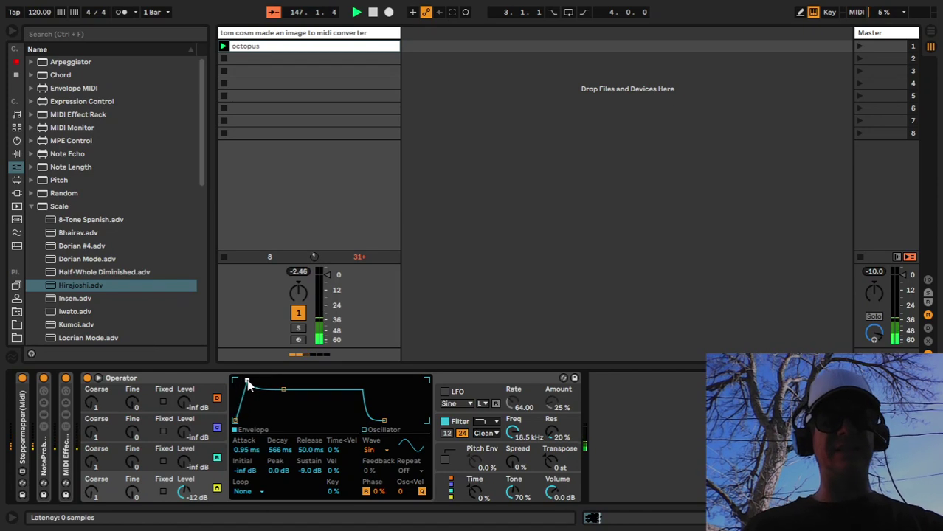
double_click(24, 406)
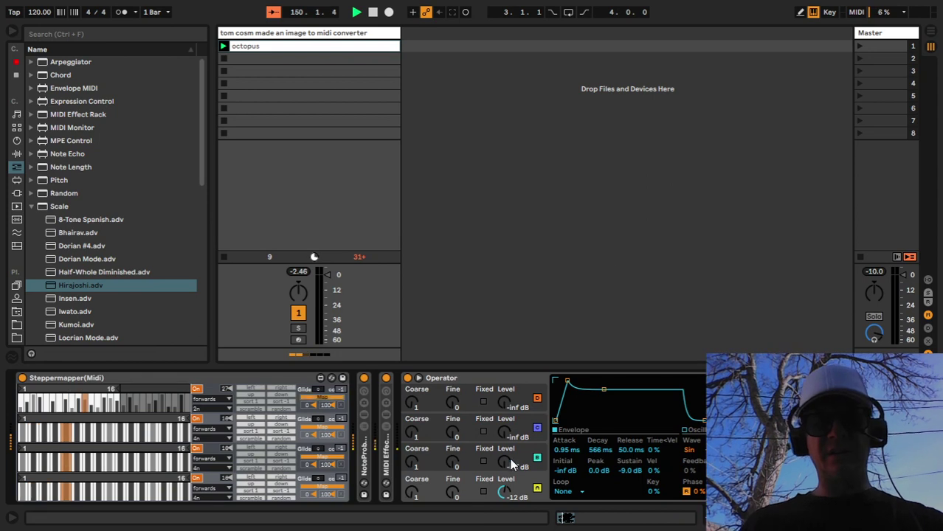
click(509, 461)
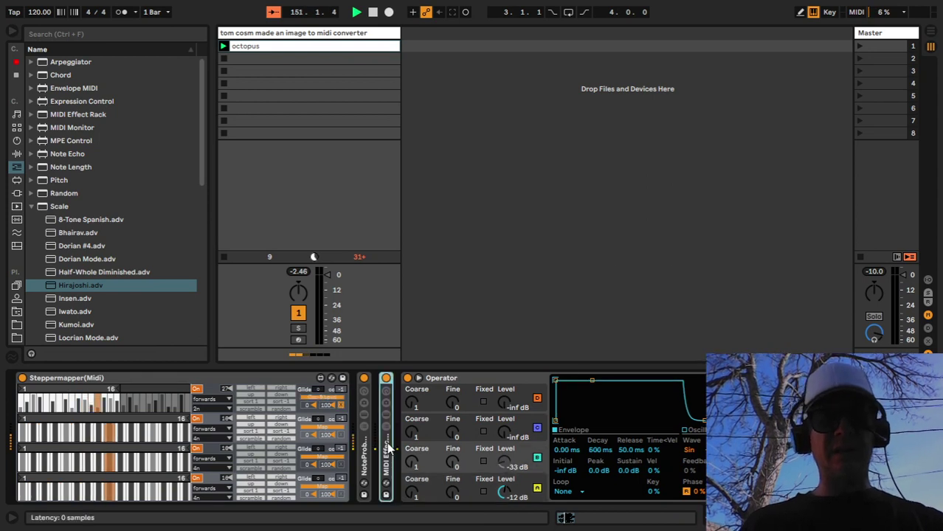
Step: Set the note probability to about 12% and reduce Steppermapper lane 2's value to 95
double_click(386, 442)
double_click(403, 379)
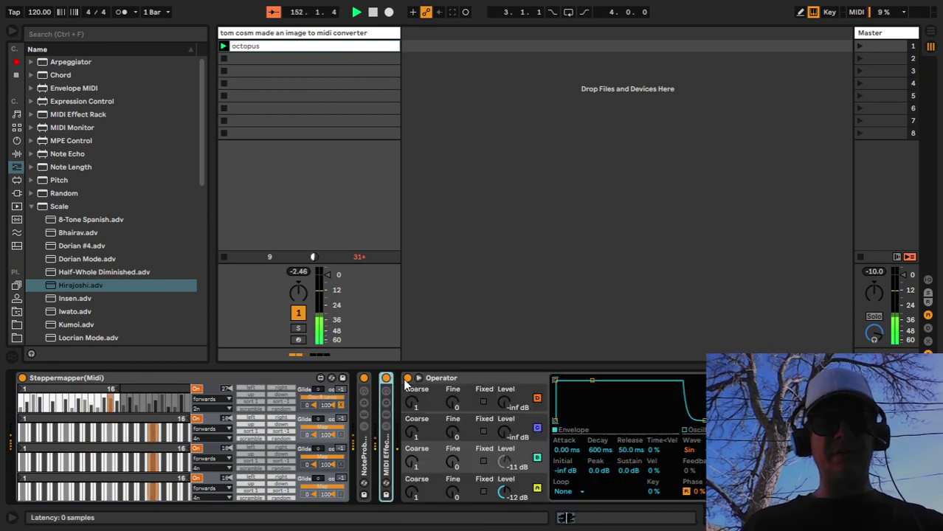
double_click(363, 397)
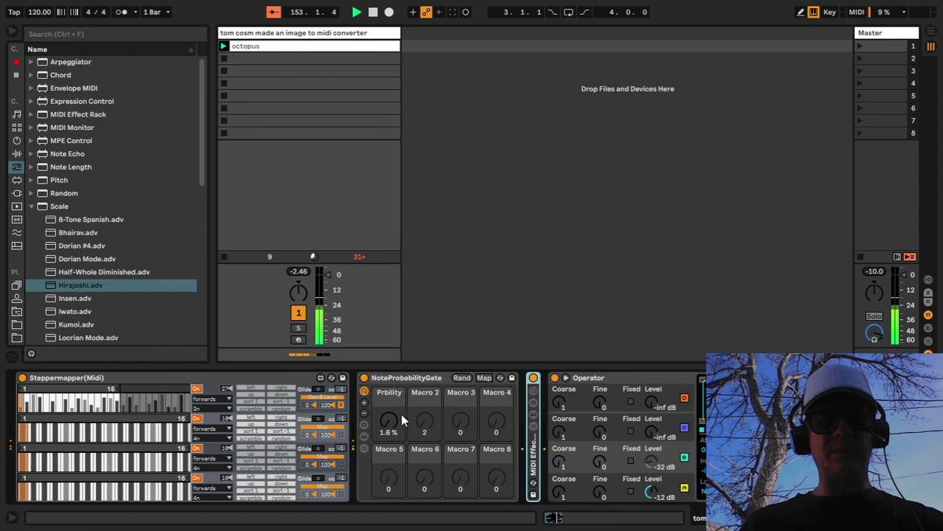
mouse_move(387, 419)
mouse_down()
mouse_move(387, 434)
mouse_move(386, 419)
mouse_up()
double_click(384, 377)
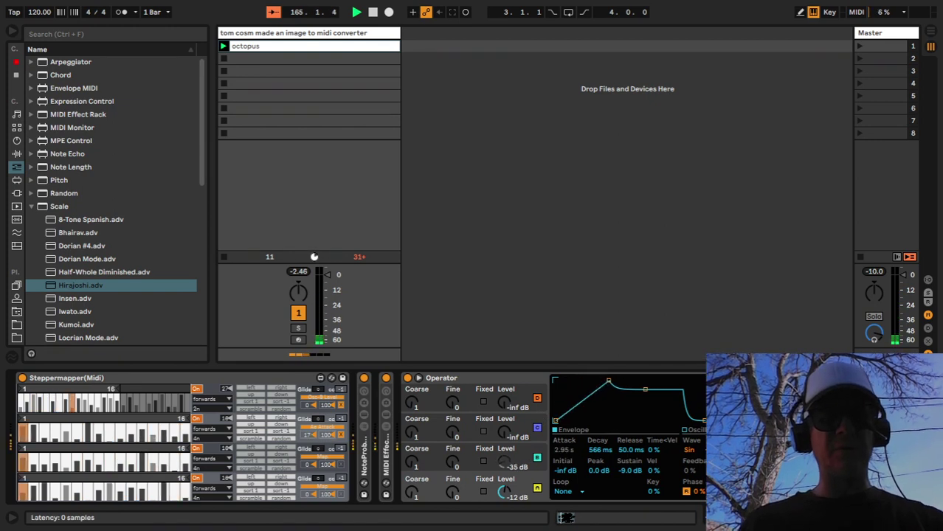
drag(323, 436, 309, 436)
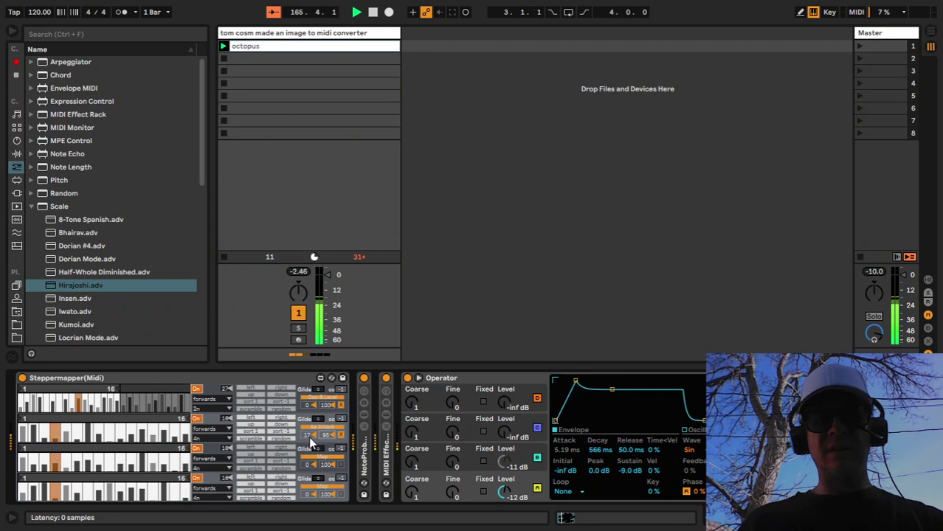
Step: Fold Operator and add Grain Delay from the Audio Effects list right after it
double_click(447, 377)
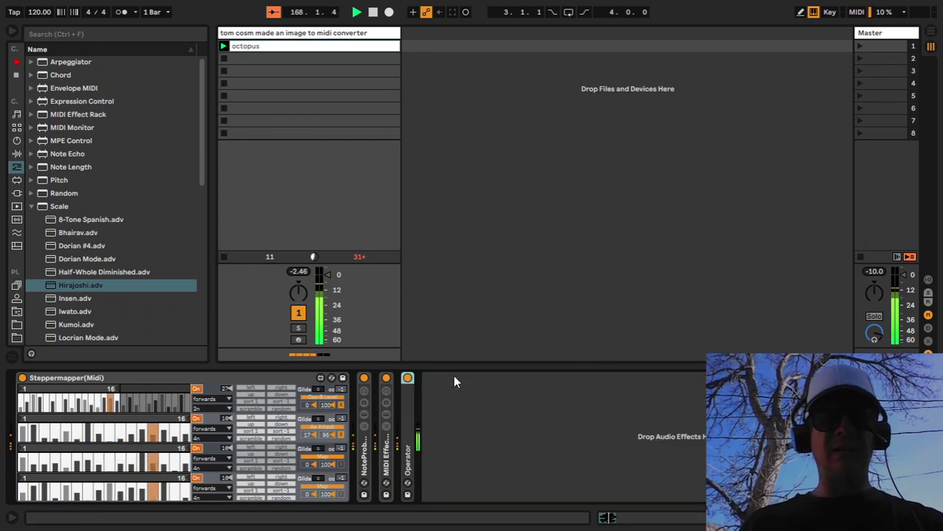
click(32, 205)
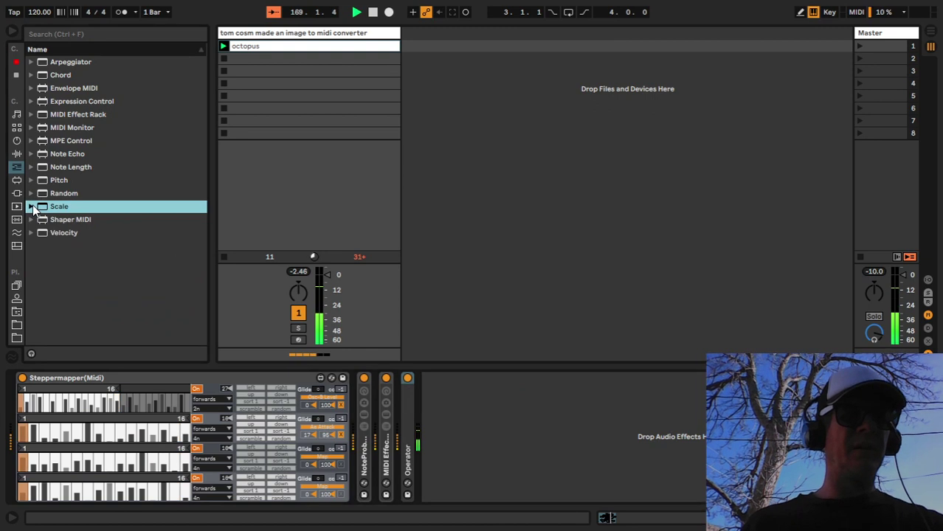
click(15, 142)
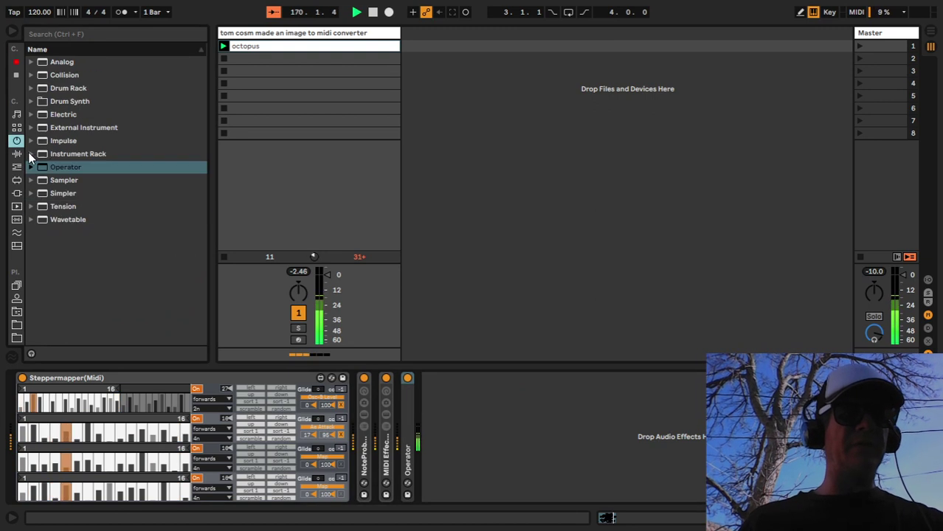
click(16, 153)
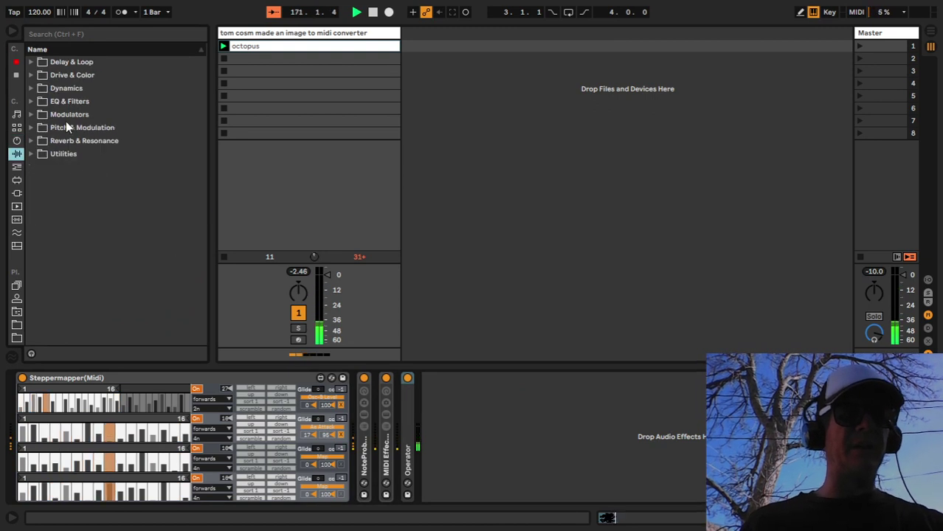
click(17, 76)
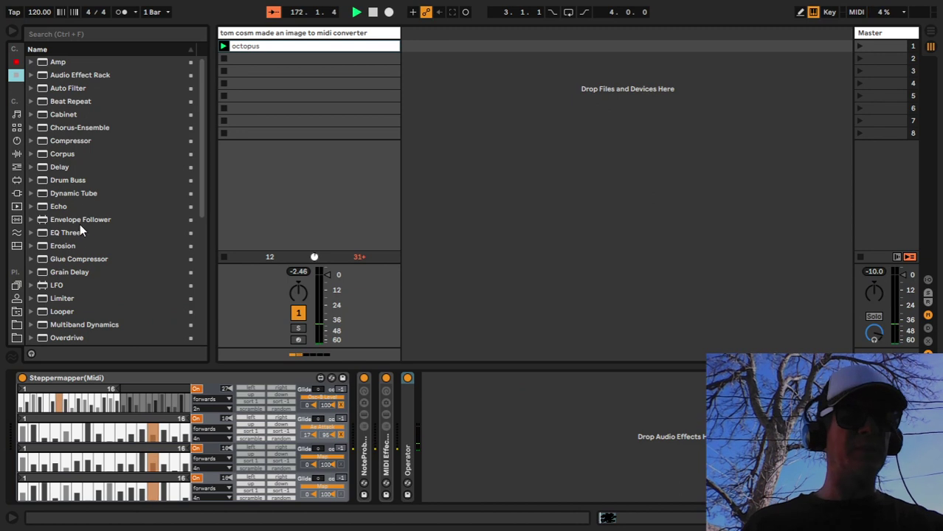
drag(64, 271, 435, 392)
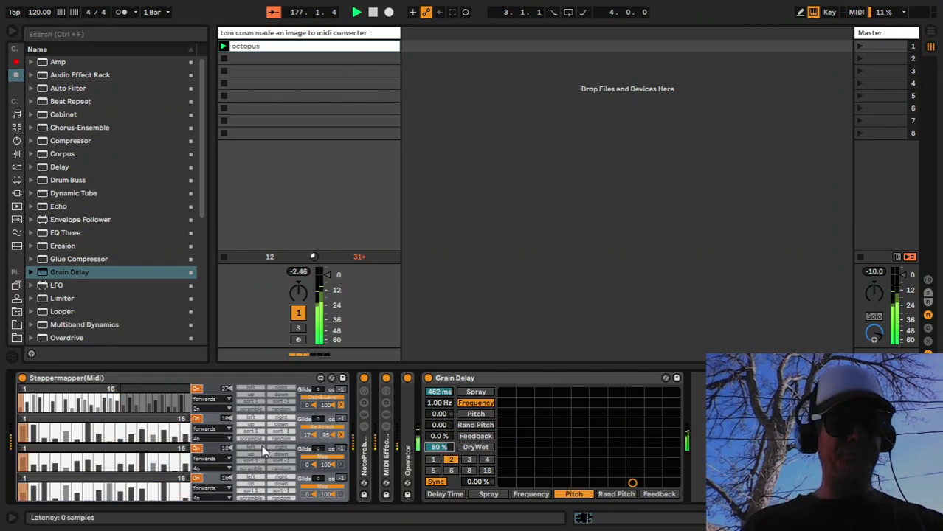
Step: Shorten lane 2 to 14 steps; map lane 3 to Frequency, reshuffle it, extend to 21 steps
drag(171, 415, 161, 416)
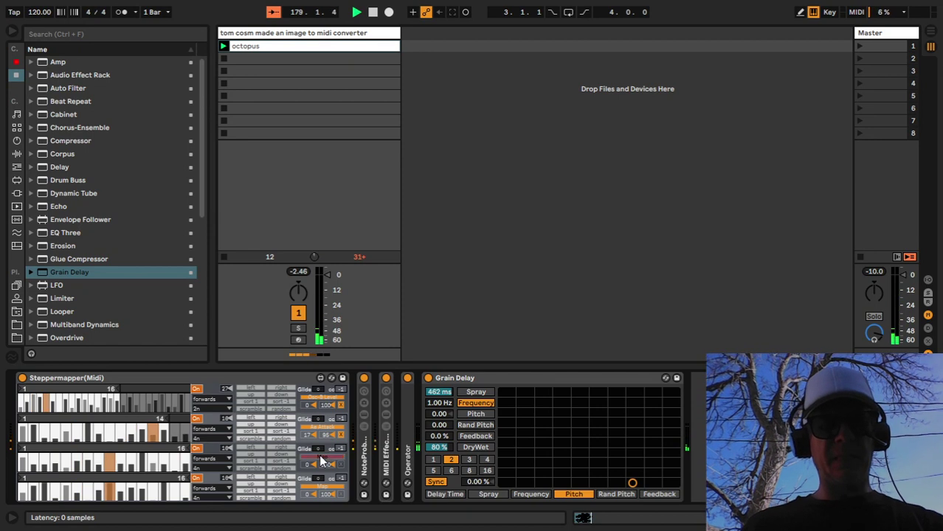
click(439, 403)
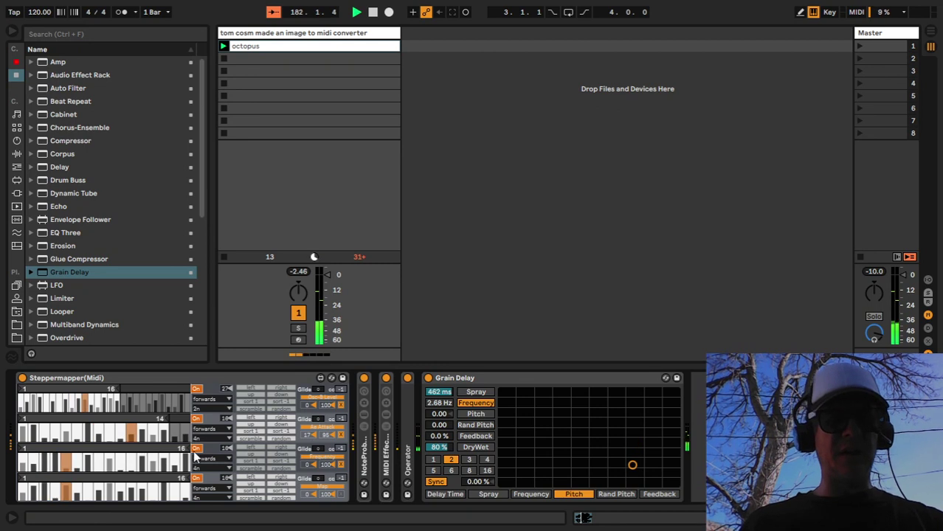
click(280, 469)
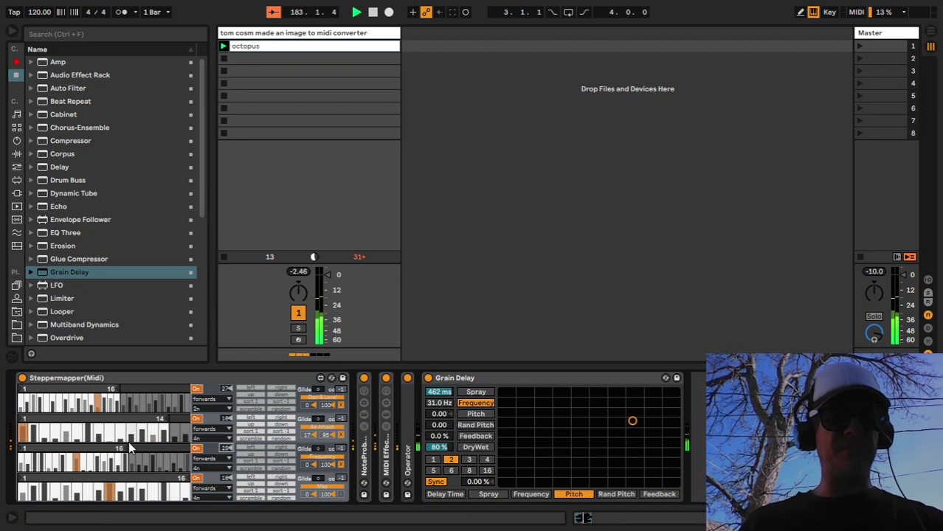
drag(122, 445, 166, 451)
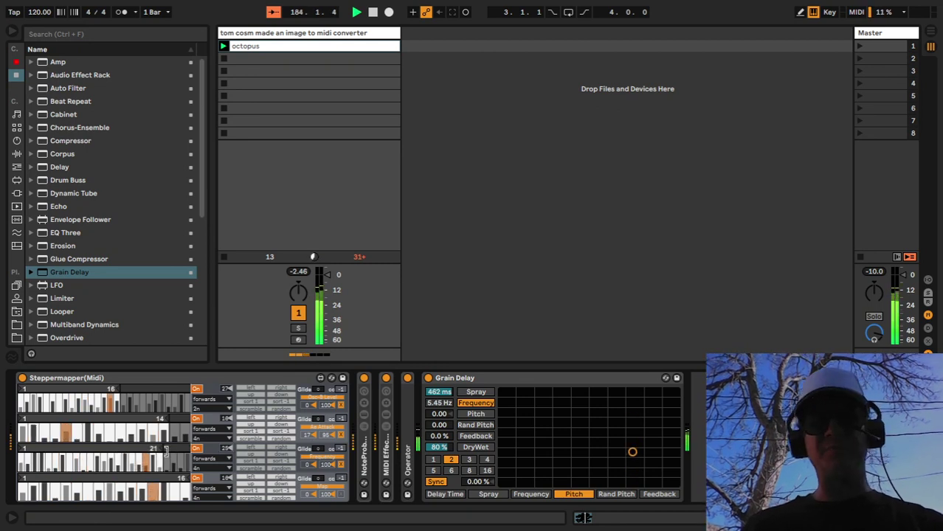
click(438, 391)
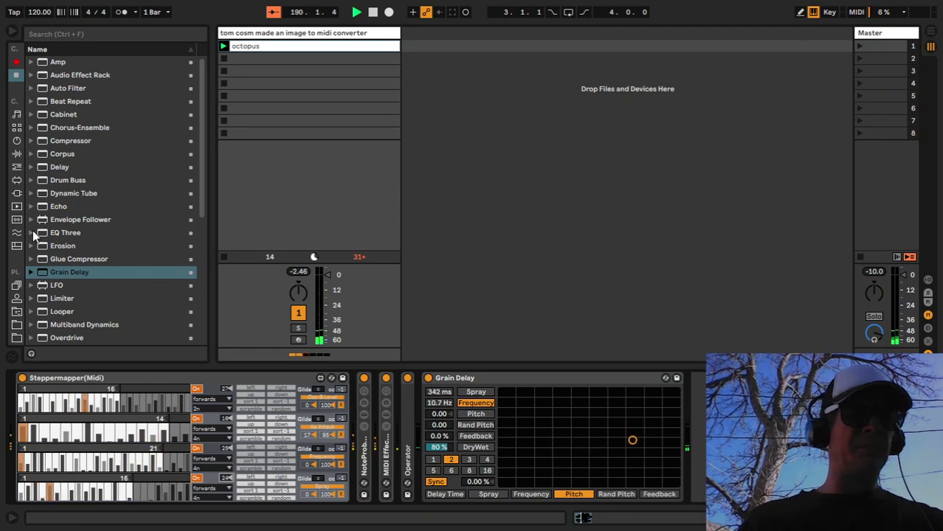
Step: Insert the midi octave shifter rack from the project Racks folder before Operator
click(16, 311)
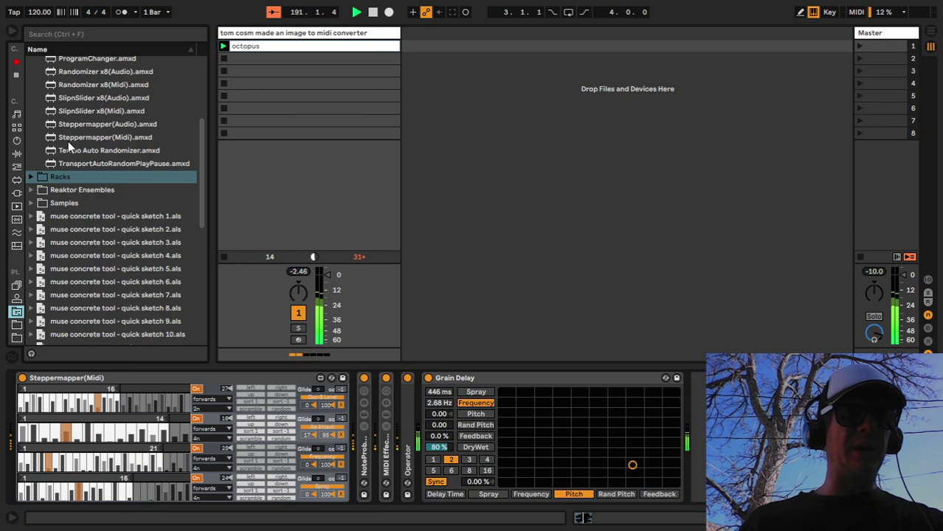
click(31, 177)
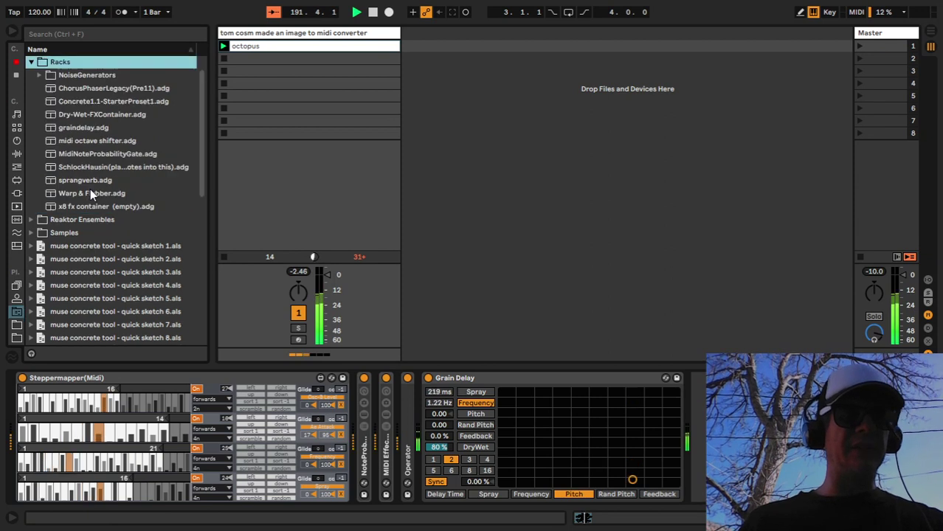
click(81, 143)
drag(373, 340, 433, 415)
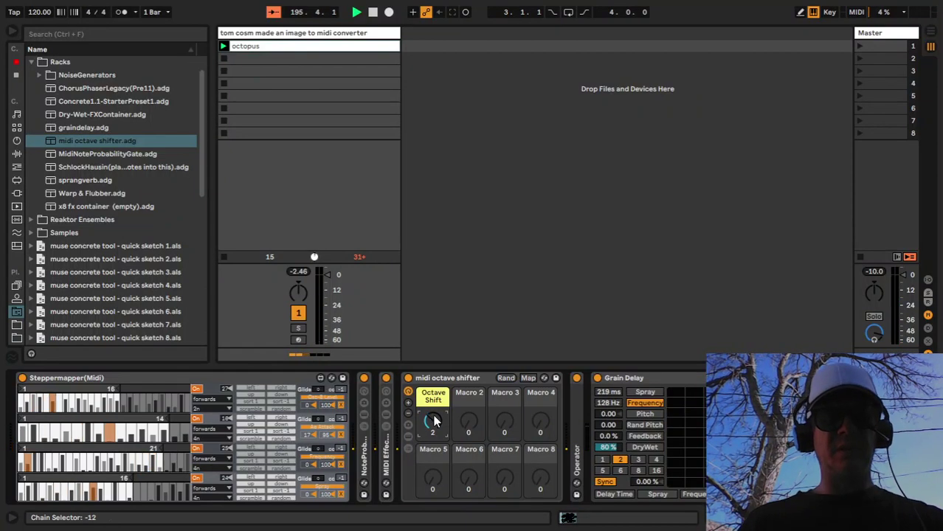
Step: Fold Steppermapper, collapse the Racks folder, and expand the M4L folder
double_click(121, 376)
scroll(55, 171, up, 2)
click(55, 167)
click(31, 88)
click(31, 75)
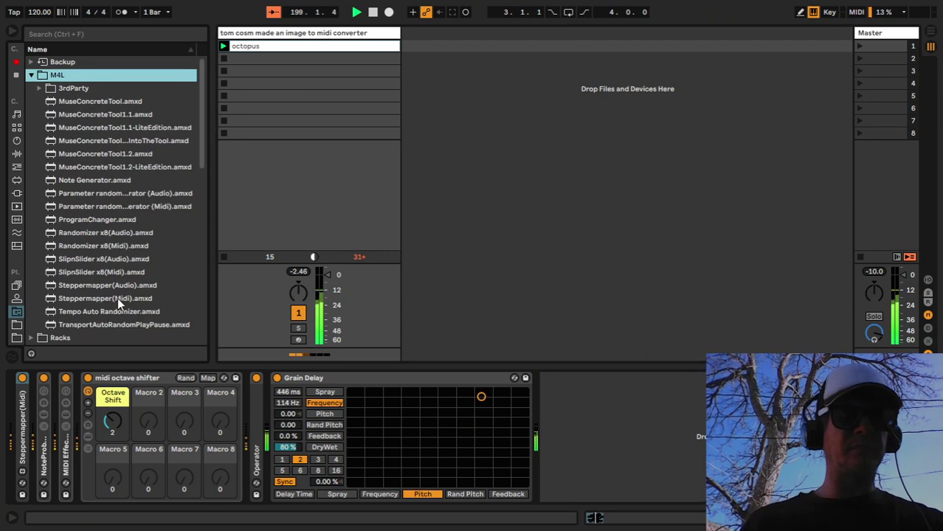
Step: Add a Steppermapper(Midi) to the chain and fold Grain Delay
drag(118, 302, 40, 405)
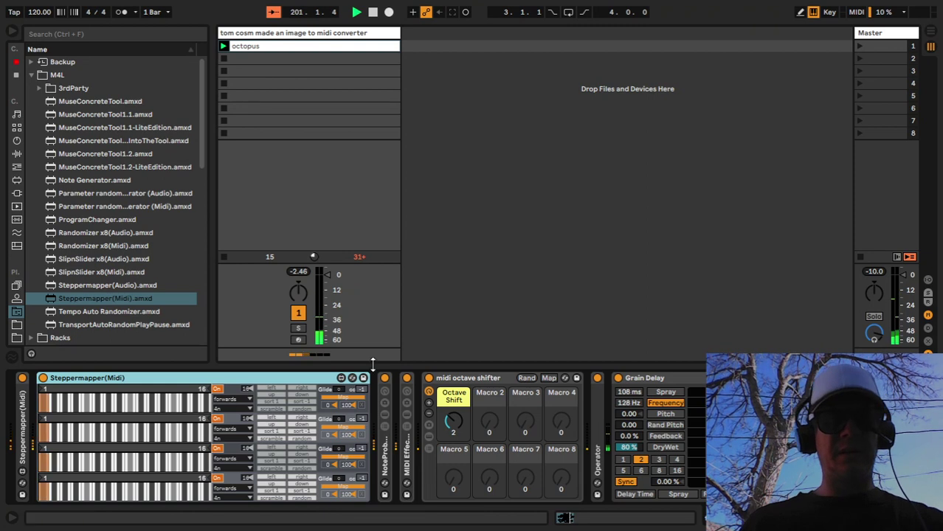
click(641, 378)
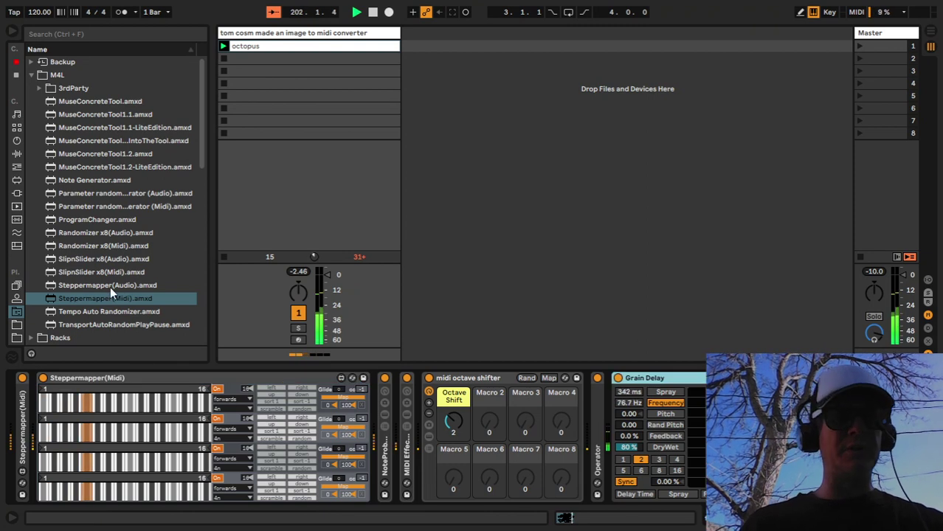
double_click(643, 377)
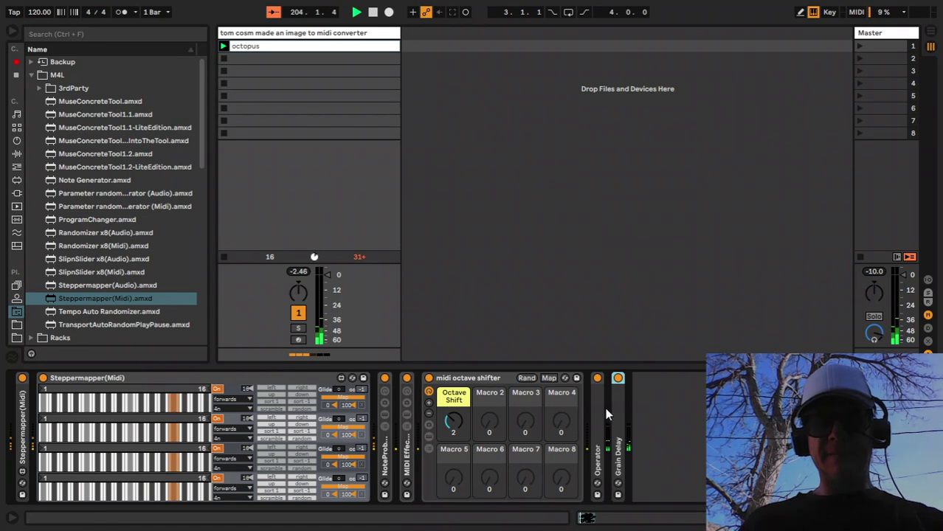
Step: Map the first lane to Octave Shift, shorten its sequence, and add another Steppermapper(Midi)
click(343, 396)
click(453, 422)
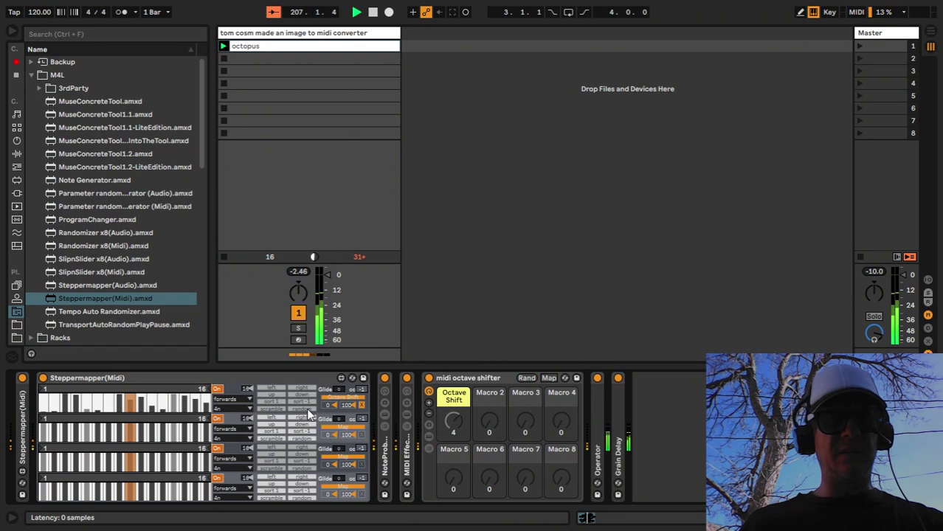
drag(247, 396, 258, 409)
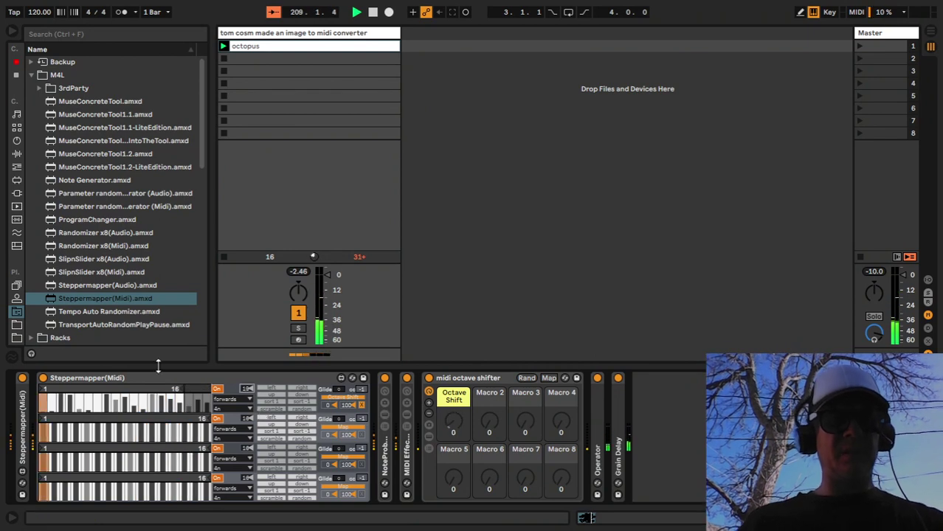
click(98, 298)
drag(259, 363, 377, 428)
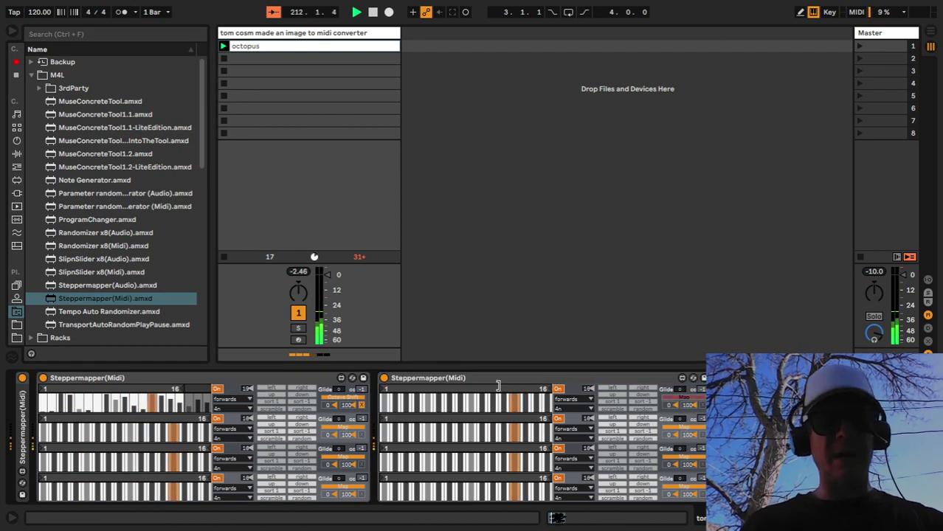
Step: Give the second Steppermapper 64 steps, and set the first one's lane 4 to 2nt, random, 14 steps
drag(244, 386, 343, 377)
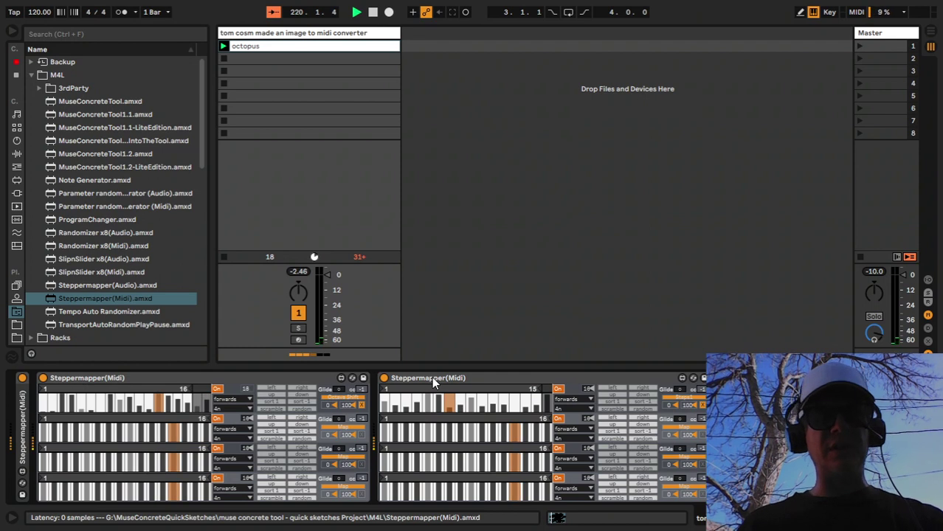
click(230, 497)
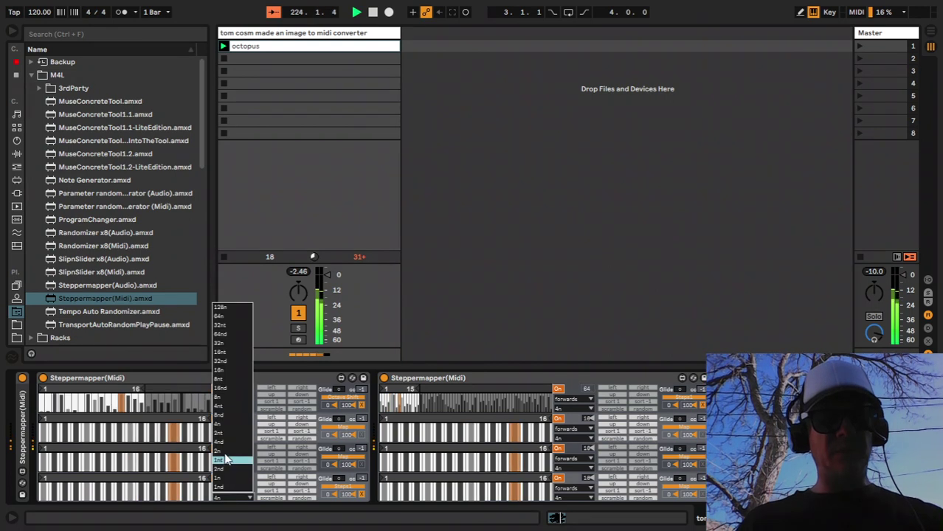
click(226, 443)
click(251, 488)
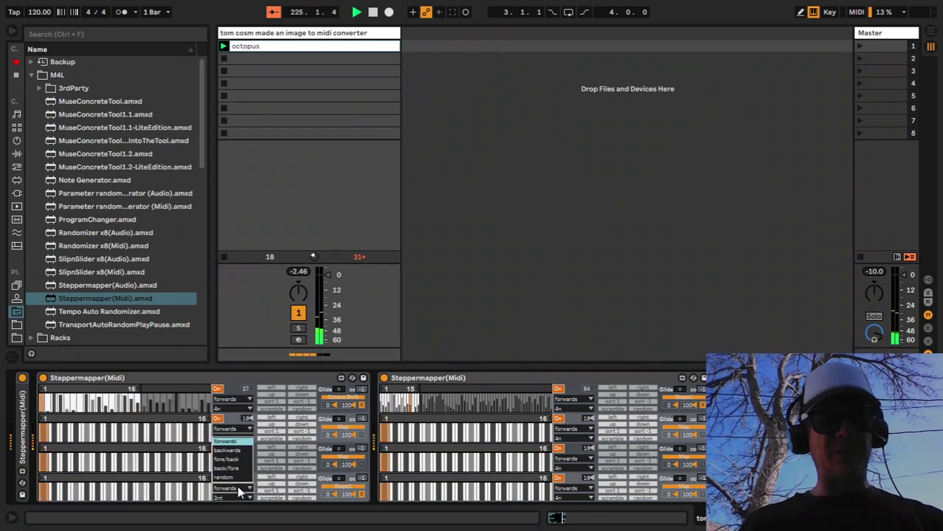
click(220, 481)
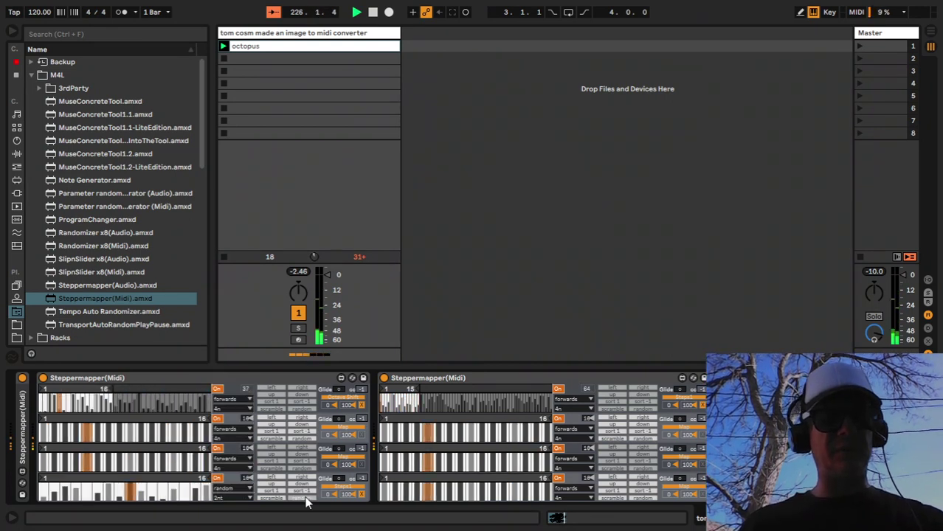
drag(208, 480, 191, 478)
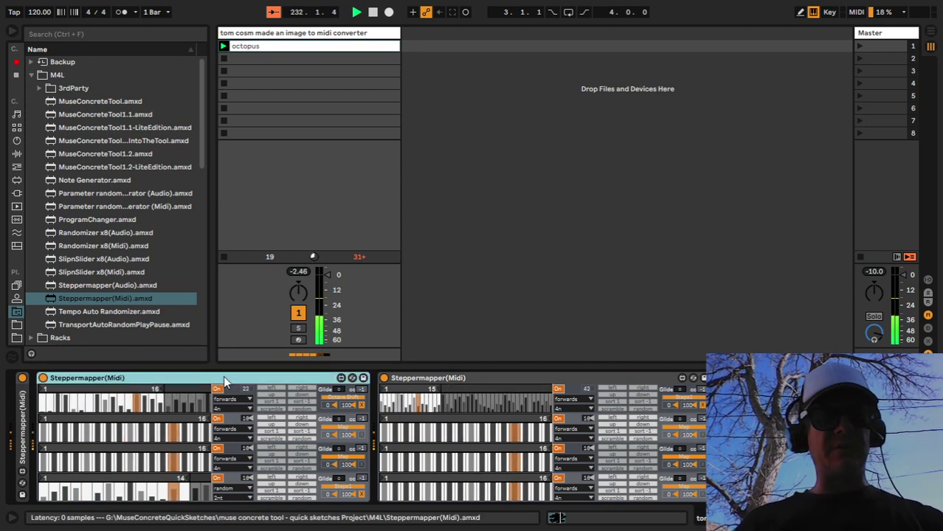
Step: Fold both Steppermappers, re-expand Grain Delay, and undo moving the octave shifter rack
double_click(224, 376)
double_click(224, 375)
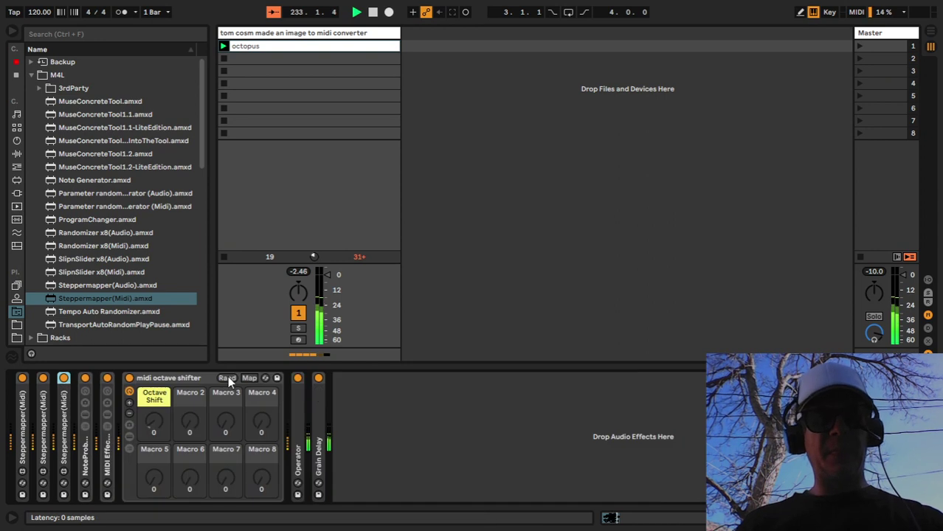
double_click(319, 432)
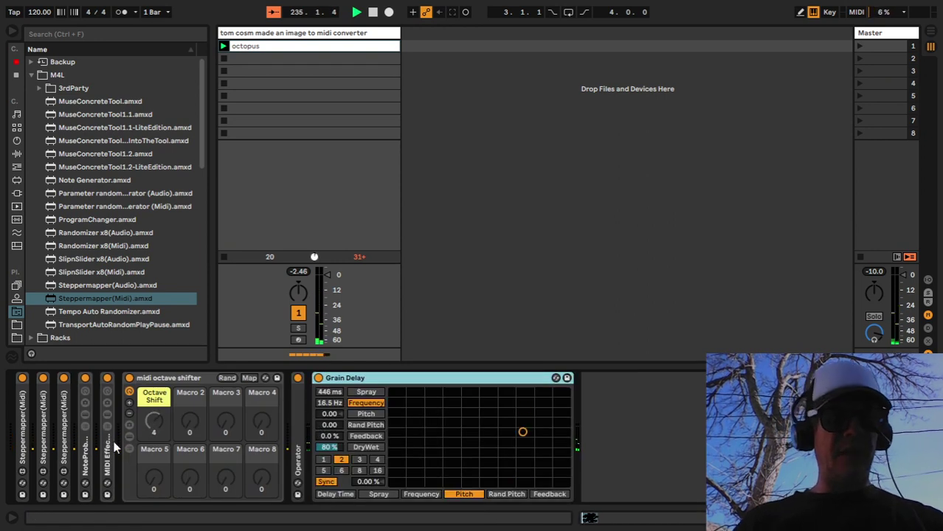
click(150, 379)
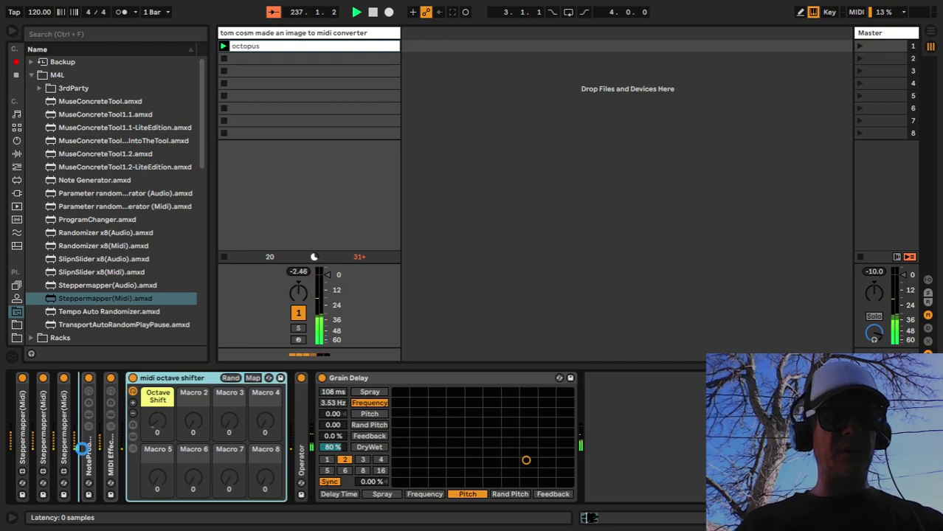
drag(82, 448, 82, 447)
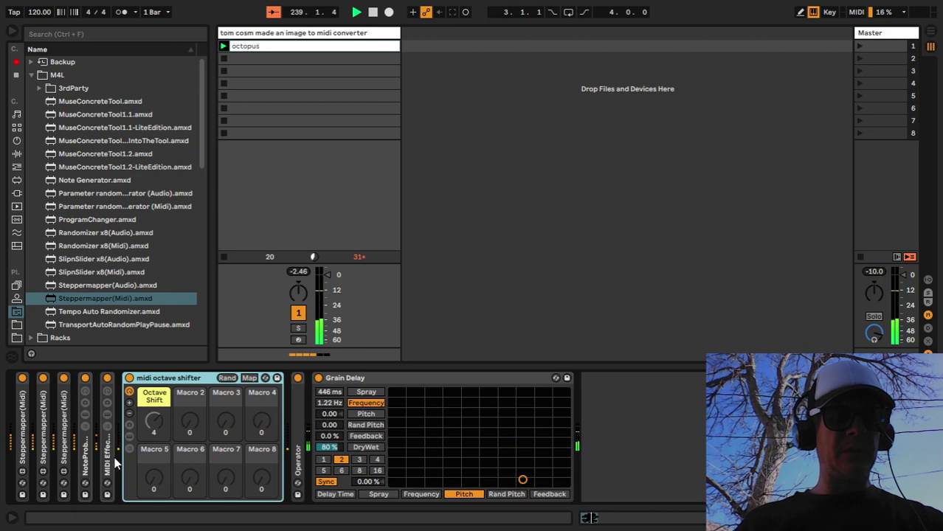
key(ctrl+z)
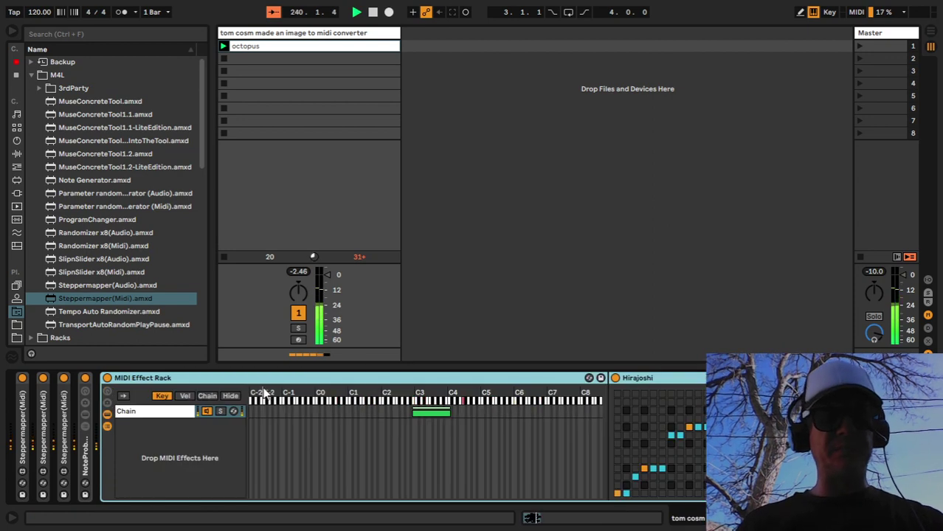
Step: Hot-swap the first chain's Hirajoshi scale device for Lydian Augmented.adv
click(165, 420)
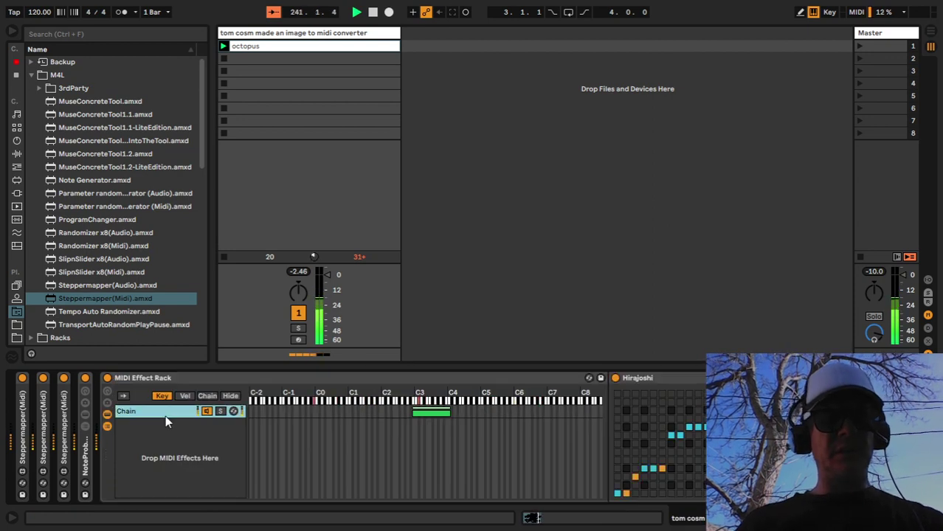
right_click(165, 417)
click(208, 257)
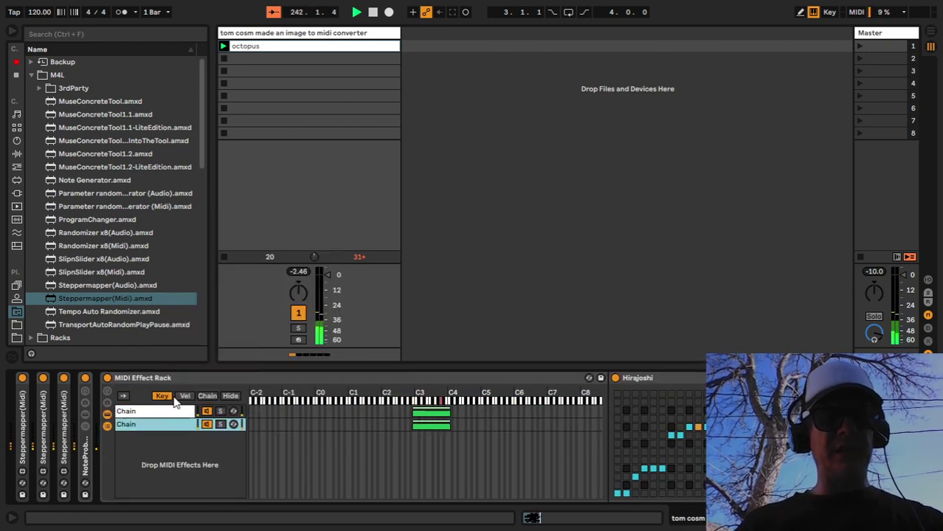
click(638, 376)
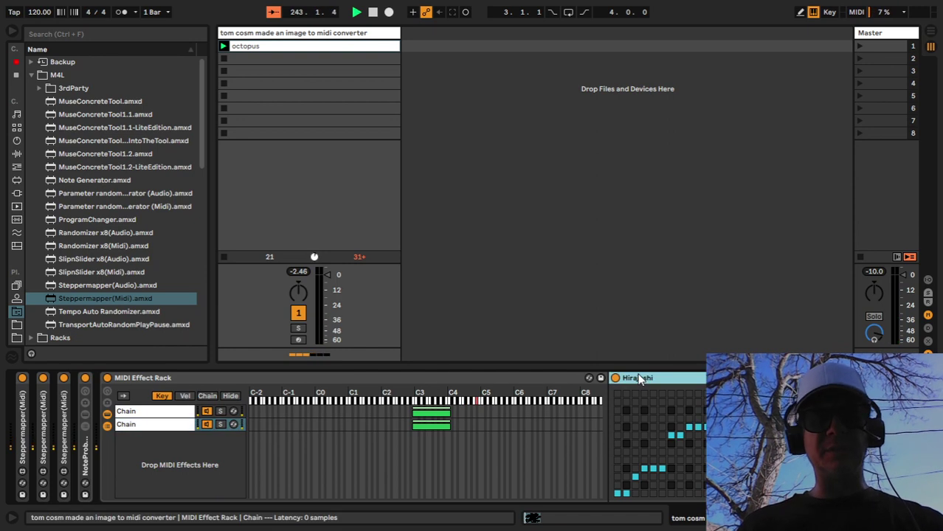
click(208, 415)
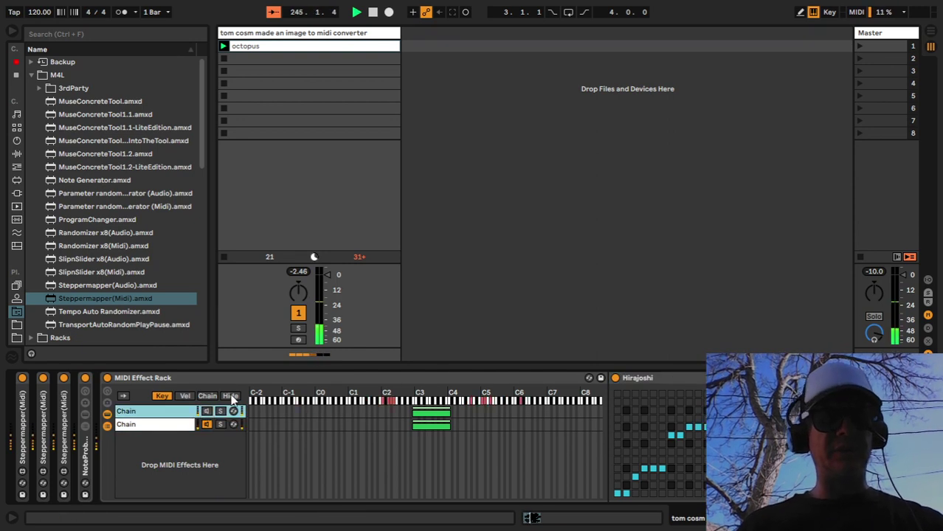
click(230, 396)
click(397, 378)
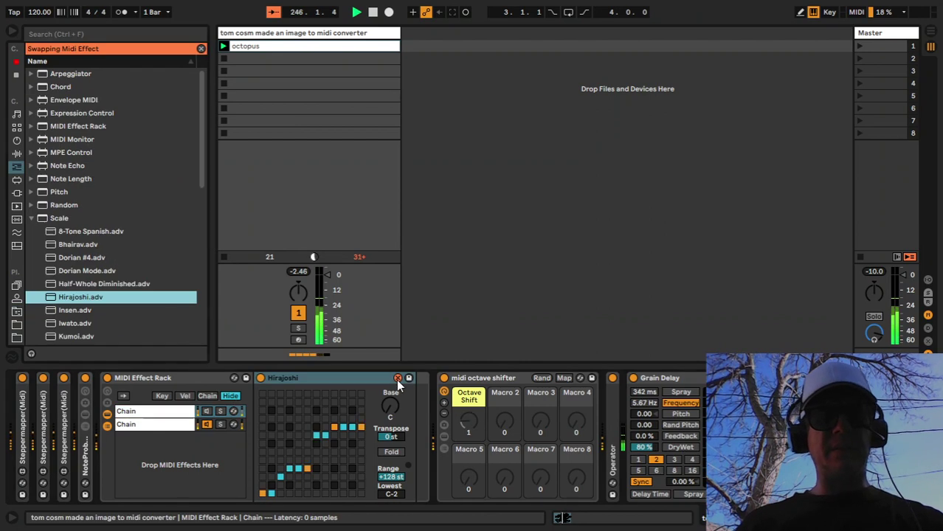
scroll(138, 291, down, 4)
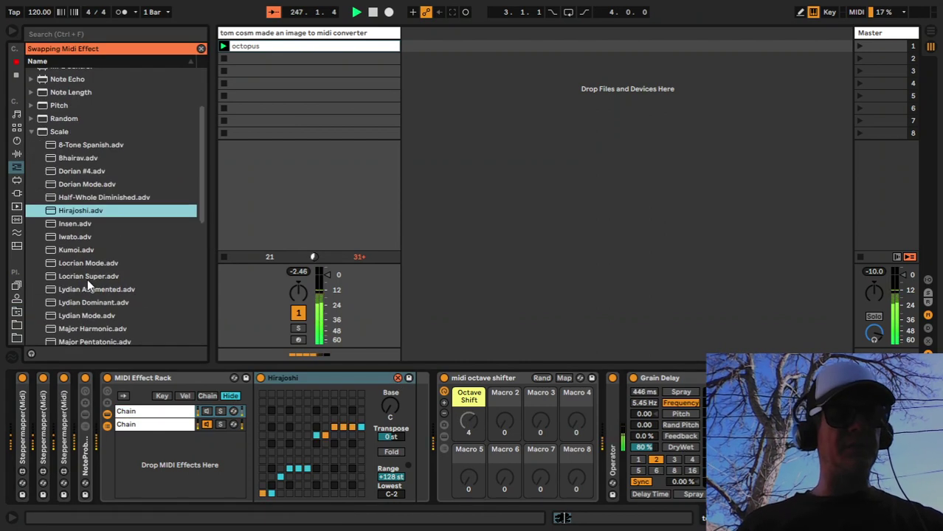
click(87, 290)
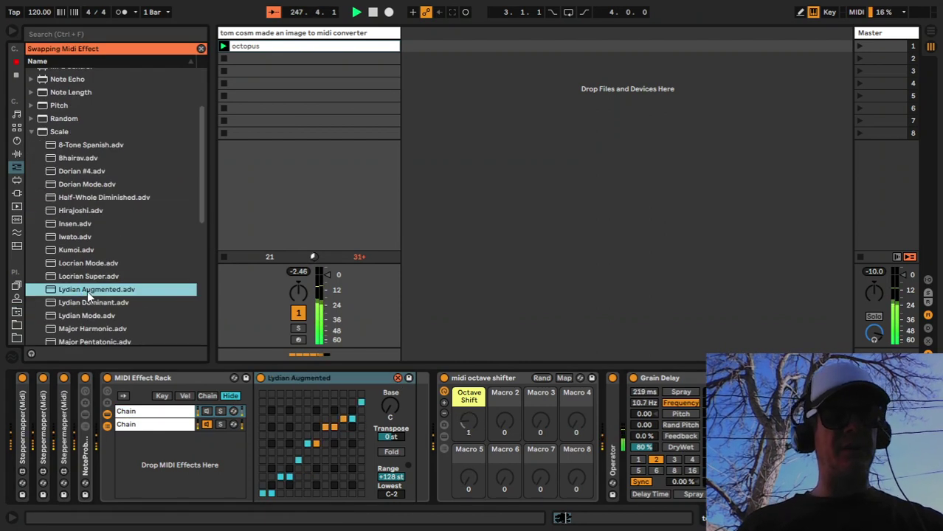
Step: Show the chain zone editor, view the second chain, and enter macro mapping mode
click(207, 396)
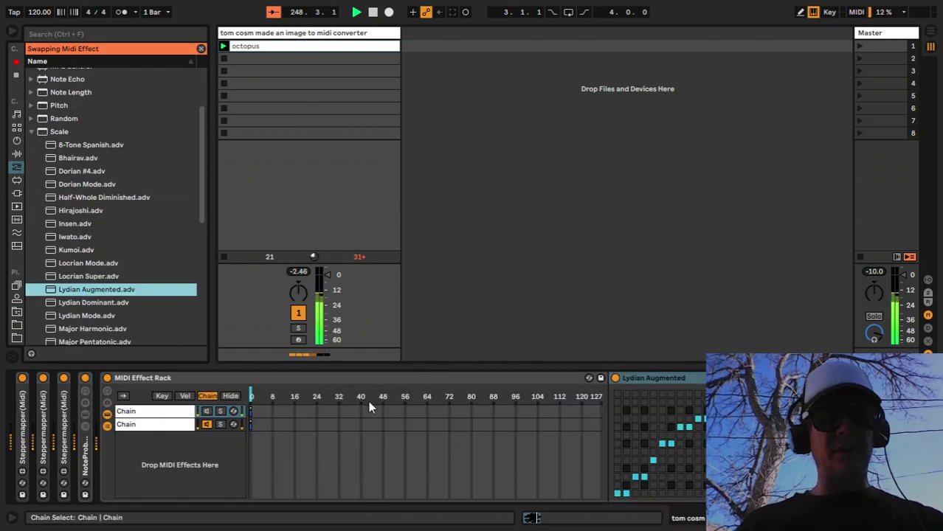
click(252, 426)
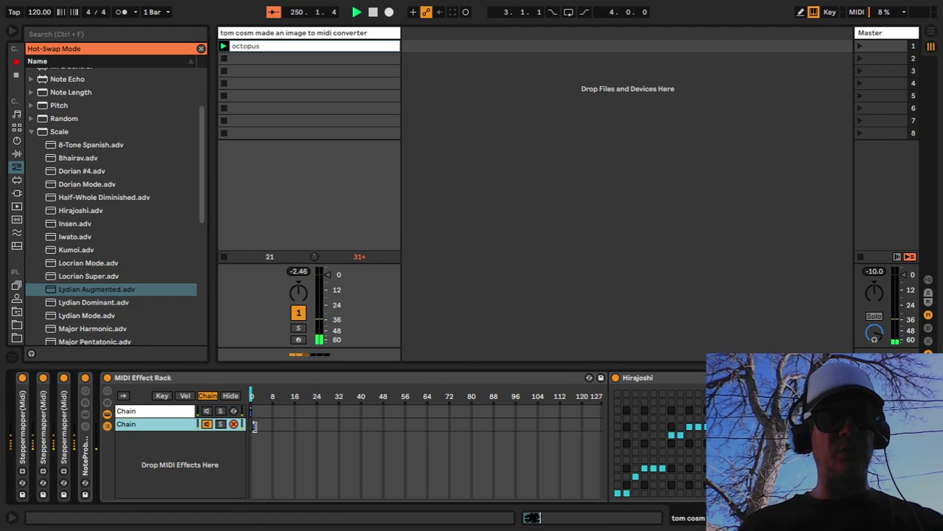
click(108, 391)
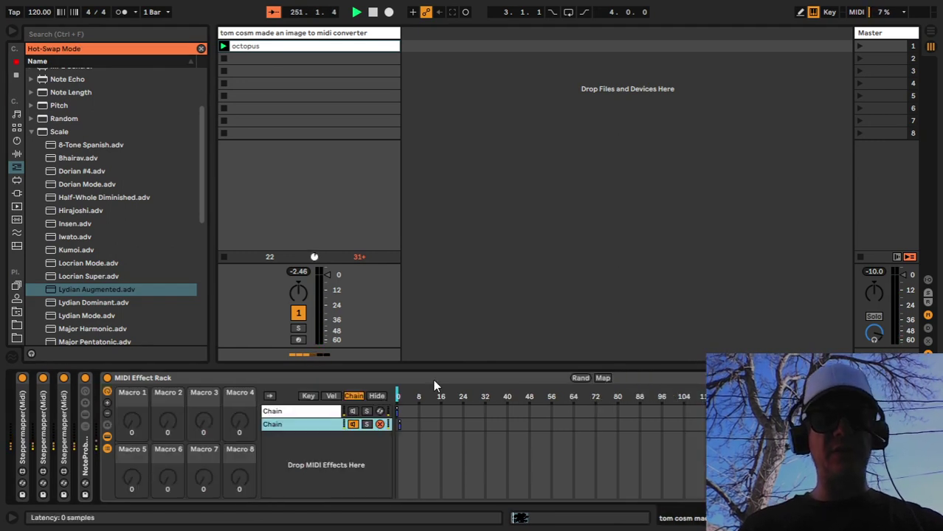
click(602, 377)
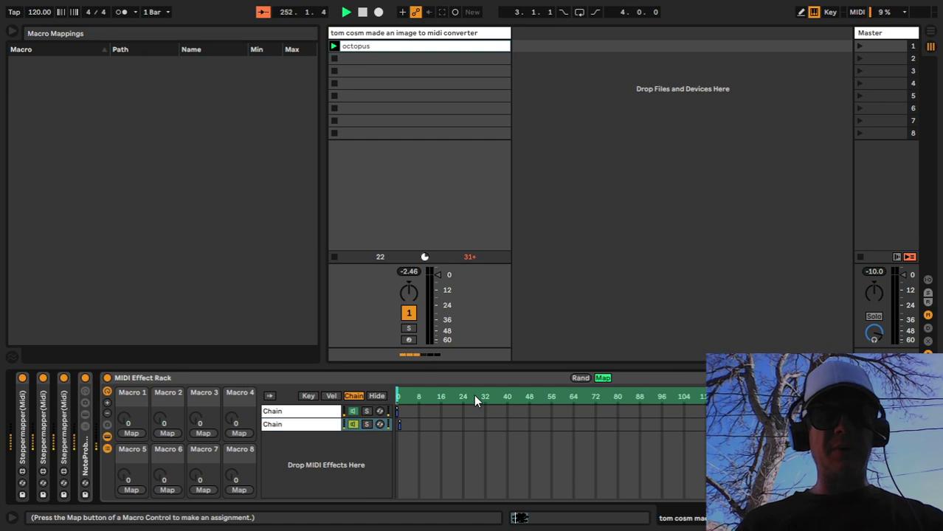
Step: Map Macro 1 to the Chain Selector and set the mapping's maximum
click(130, 433)
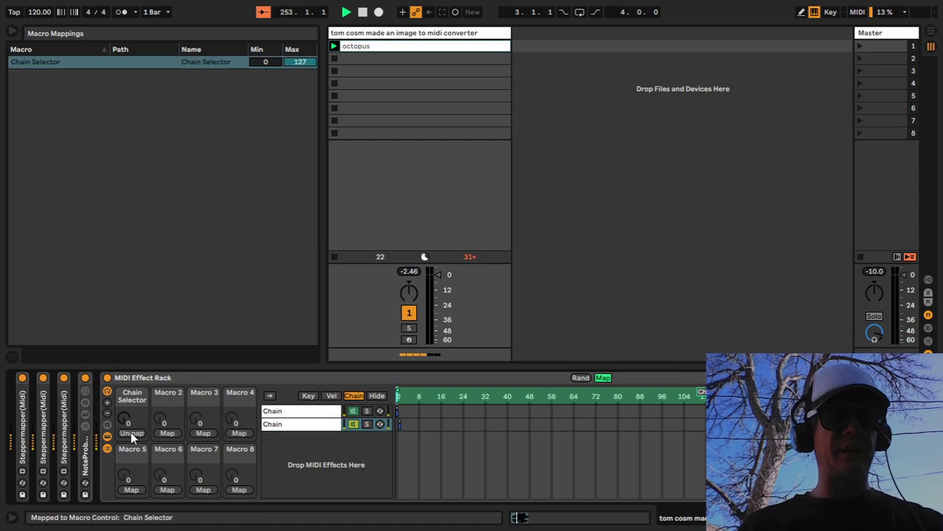
click(301, 63)
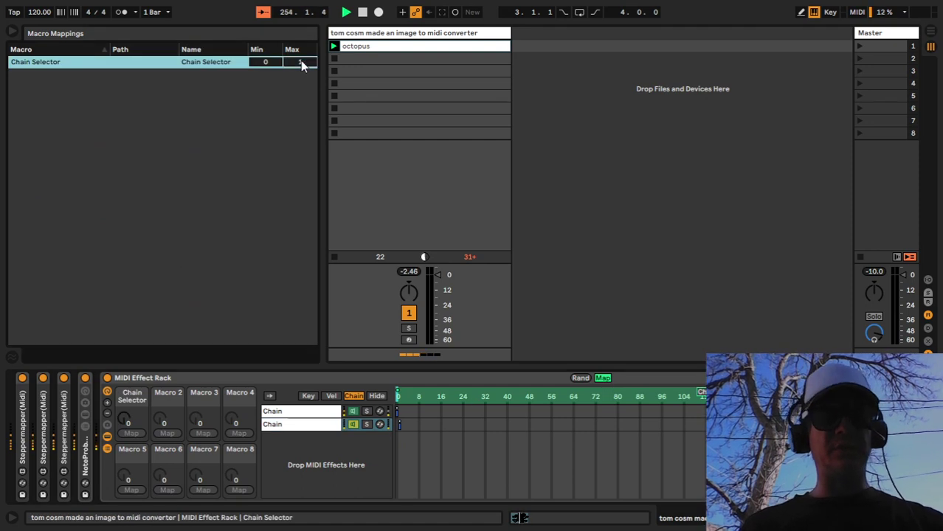
click(602, 378)
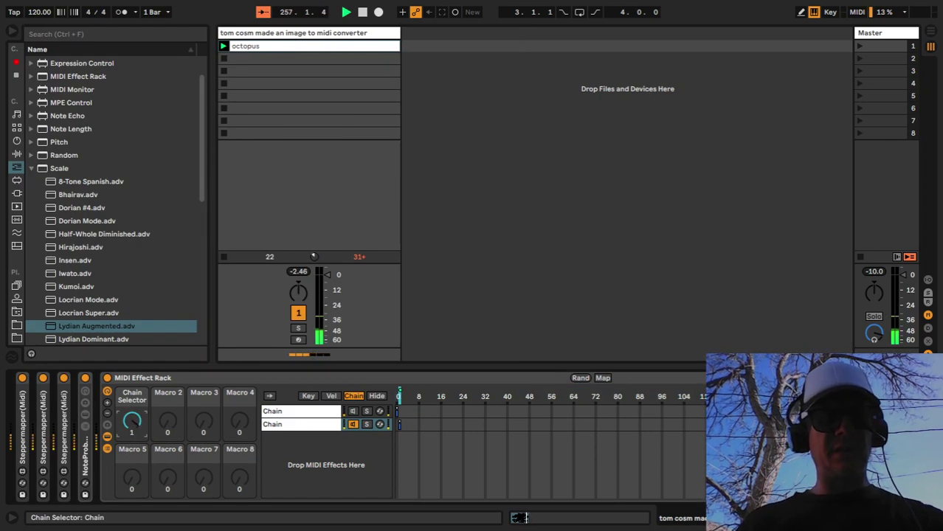
Step: Create a third chain and raise the Chain Selector mapping's maximum to 2
click(351, 414)
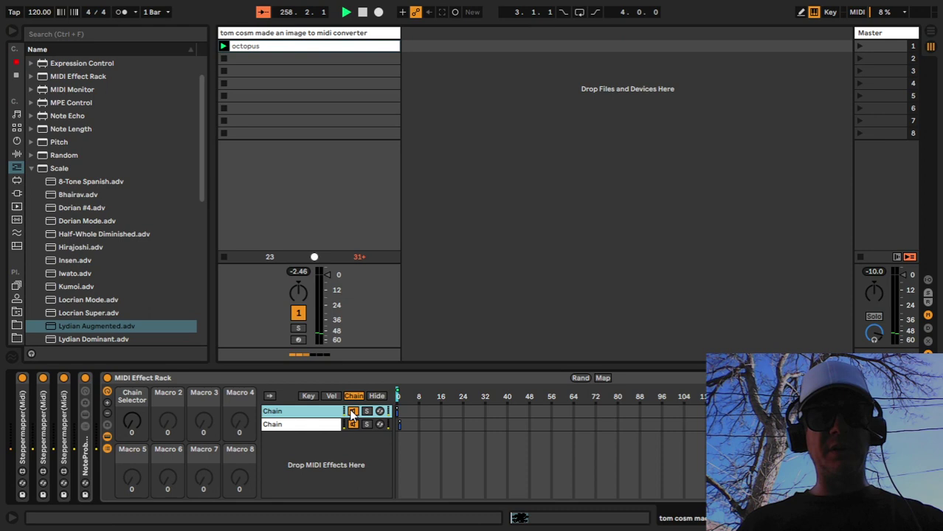
right_click(303, 443)
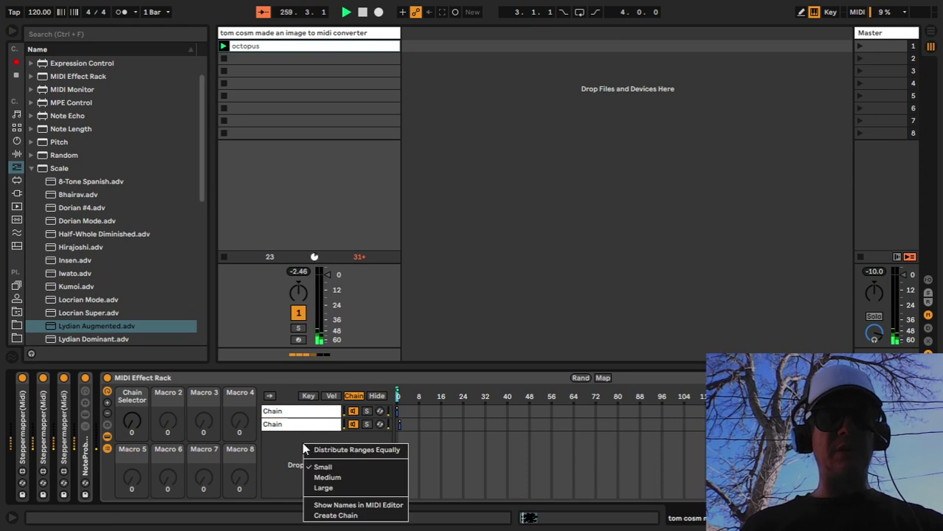
click(336, 516)
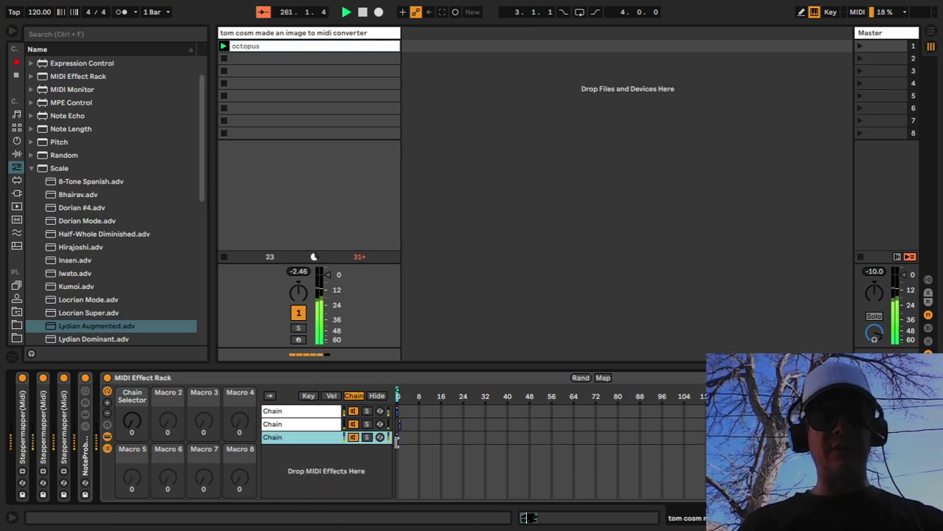
drag(398, 441, 402, 441)
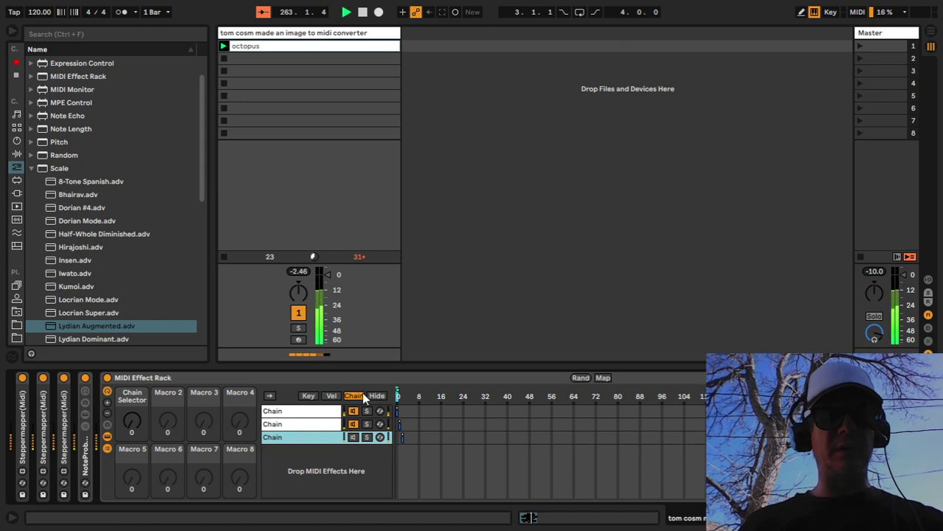
click(601, 377)
click(399, 398)
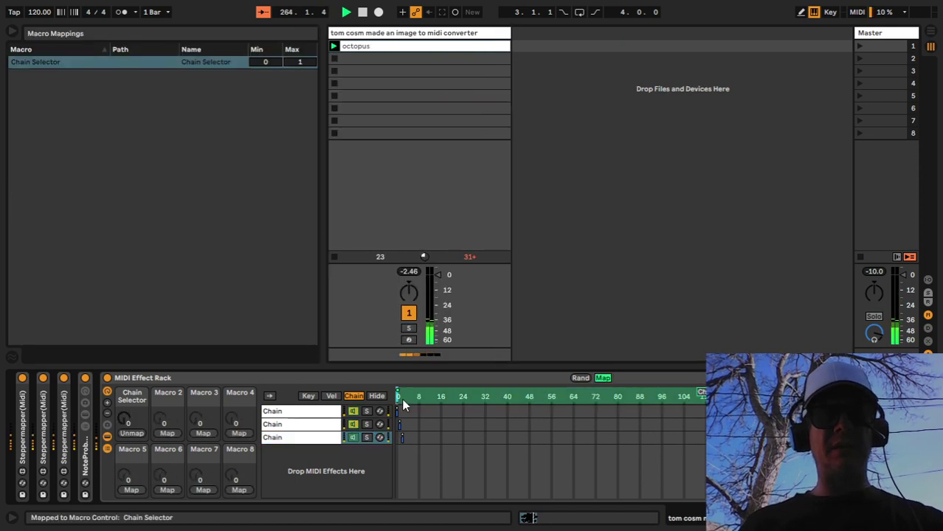
click(298, 63)
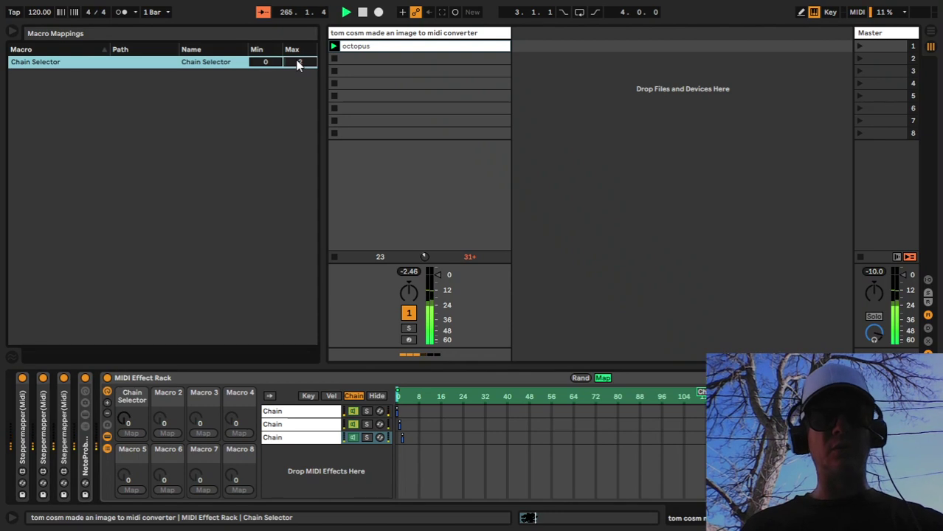
click(602, 377)
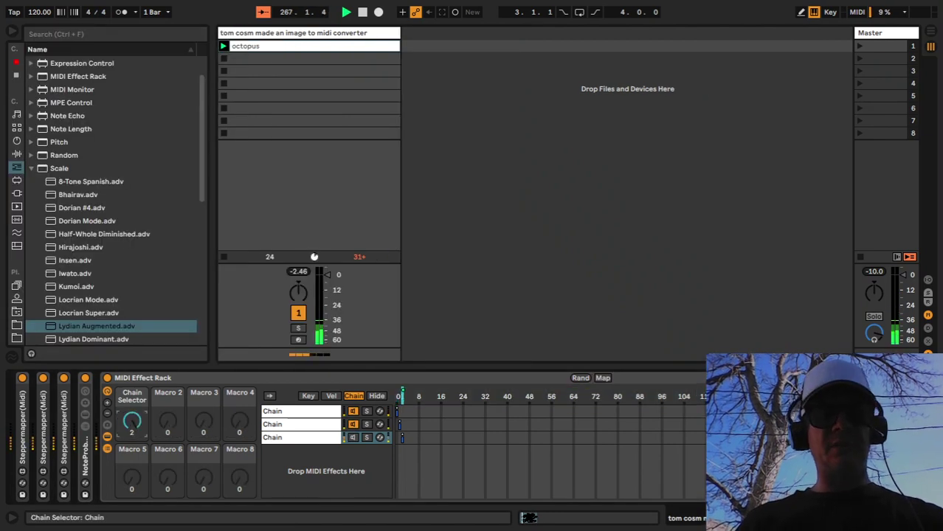
Step: Turn the Chain Selector macro to 0, then to 1, to check the chains
drag(132, 420, 132, 435)
click(107, 448)
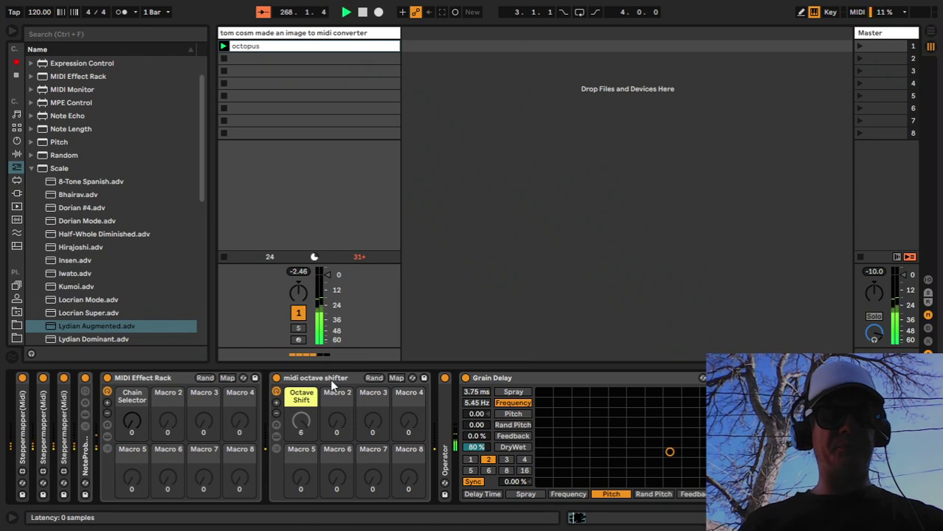
drag(129, 412, 128, 425)
click(107, 440)
Step: Hot-swap the first chain's Lydian Augmented scale for Major.adv and set Chain Selector to 2
click(271, 412)
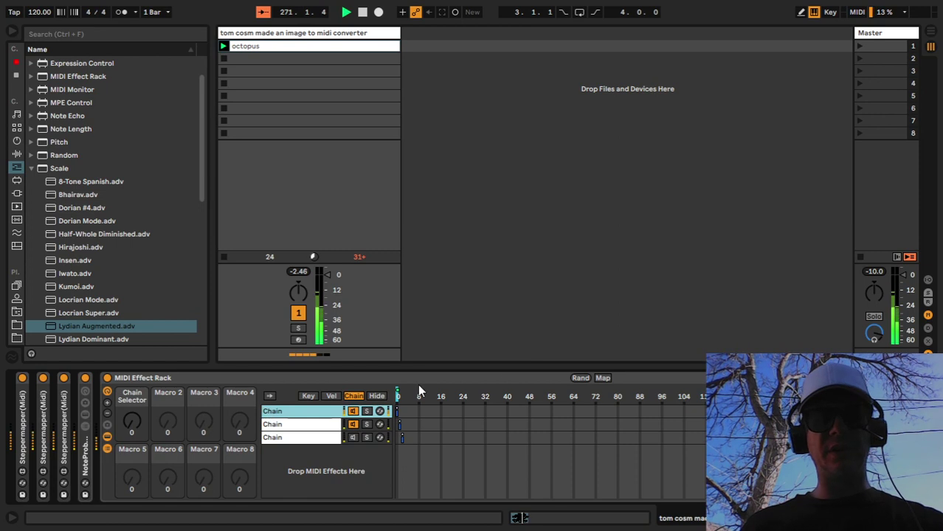
click(380, 394)
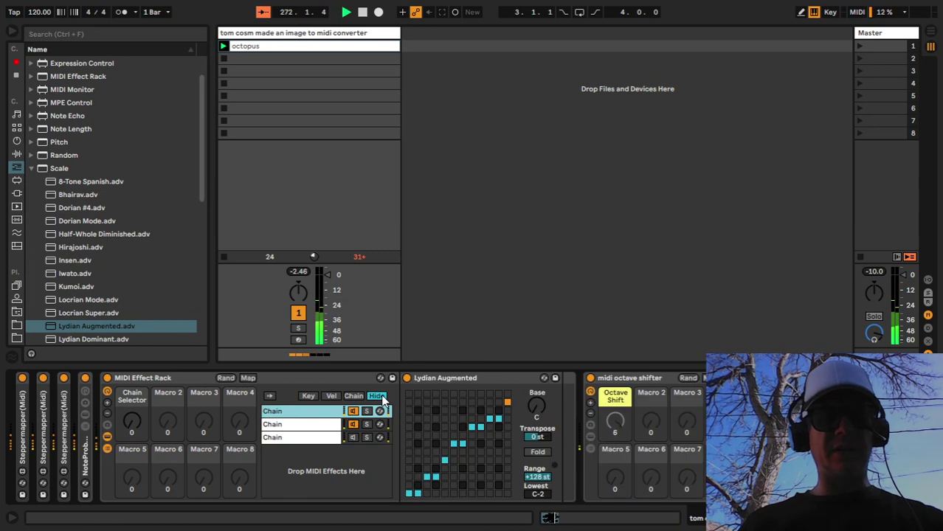
click(543, 379)
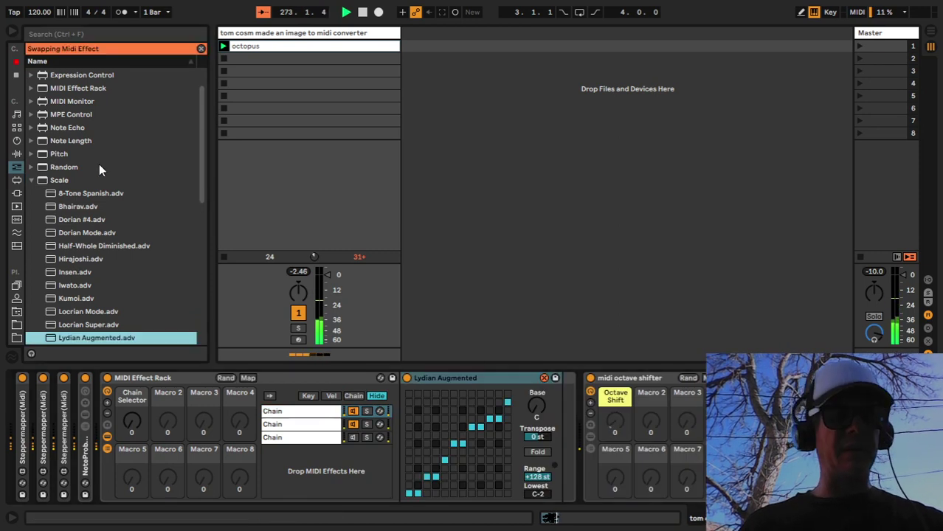
scroll(89, 243, down, 3)
scroll(89, 243, down, 1)
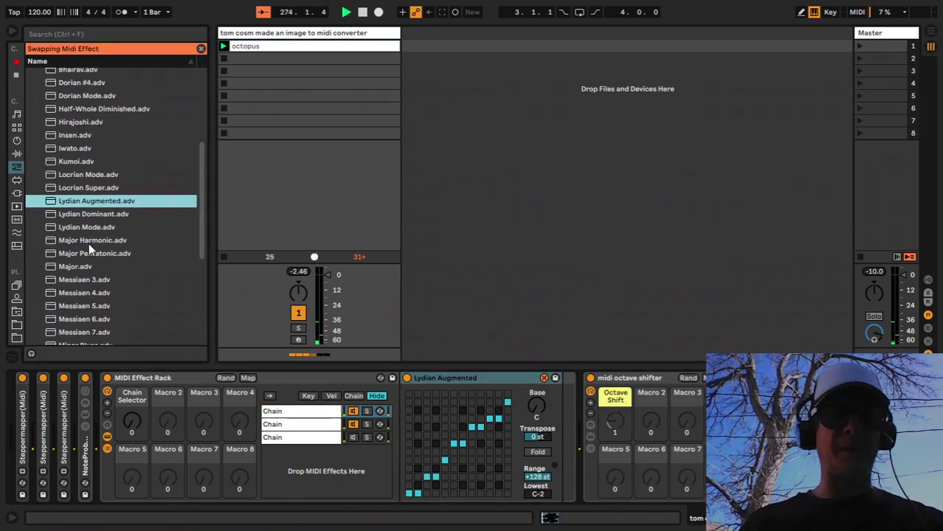
click(68, 267)
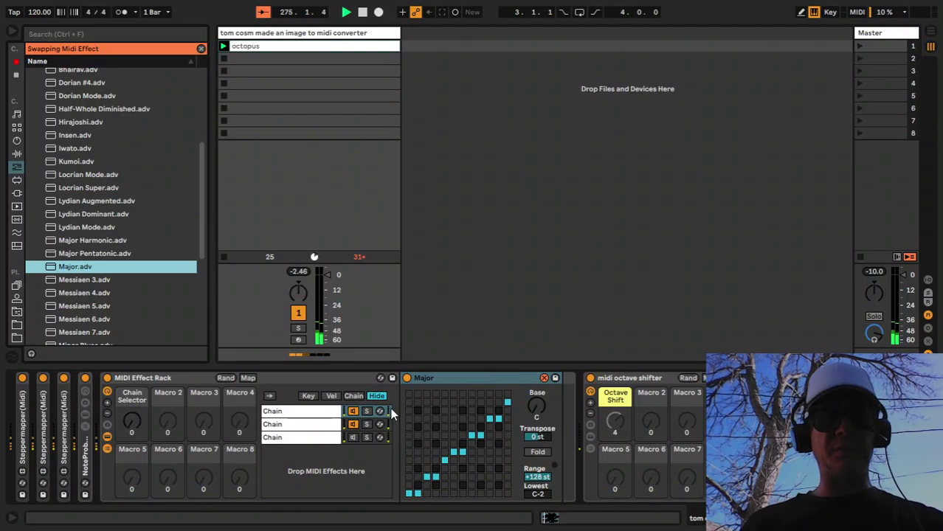
click(544, 378)
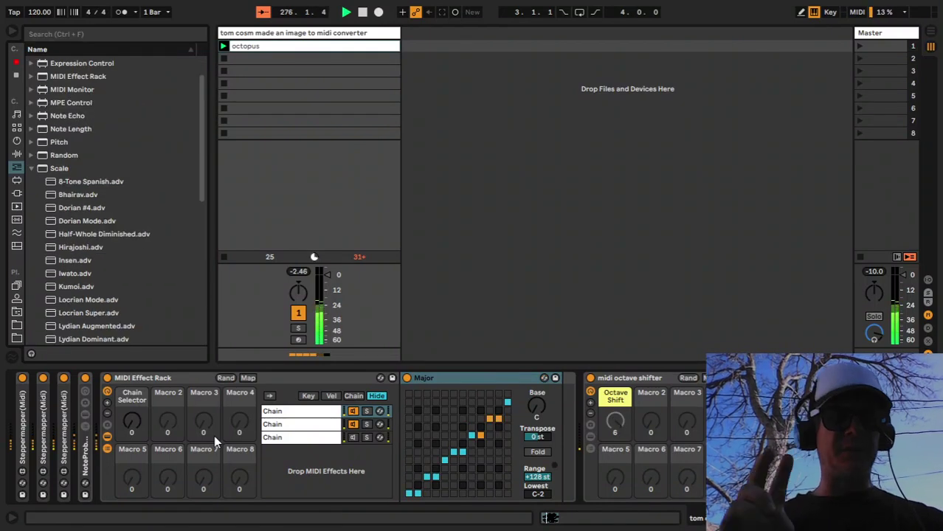
drag(132, 422, 132, 418)
click(107, 448)
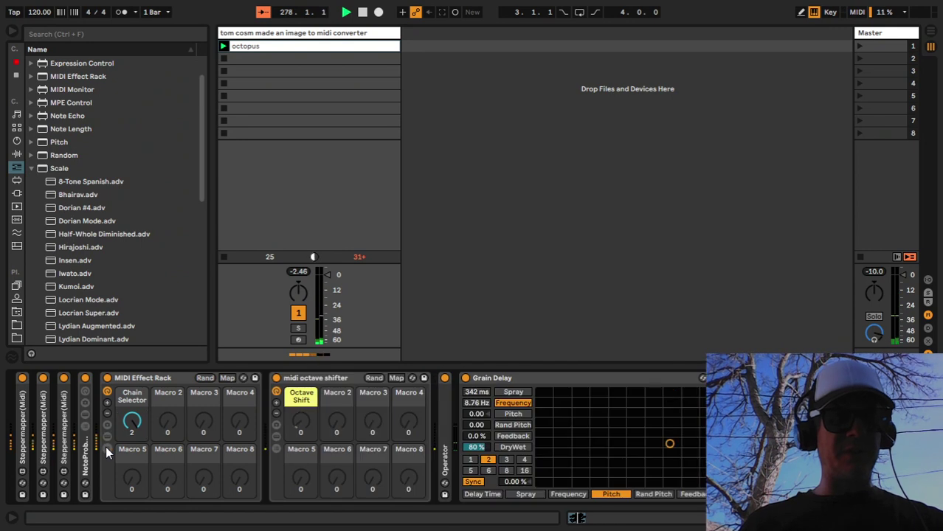
Step: Map a Steppermapper(Midi) row to the Chain Selector, shorten it to 14 steps, then fold the device
double_click(65, 450)
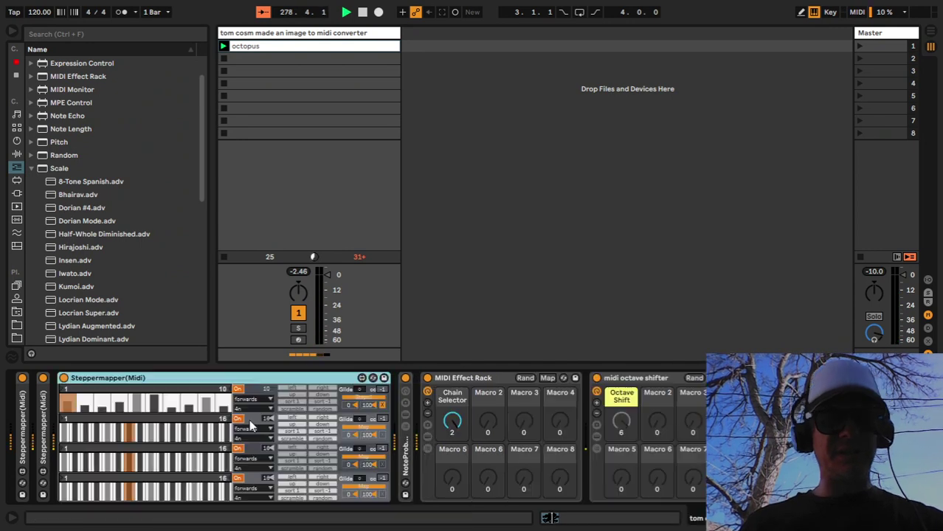
click(442, 424)
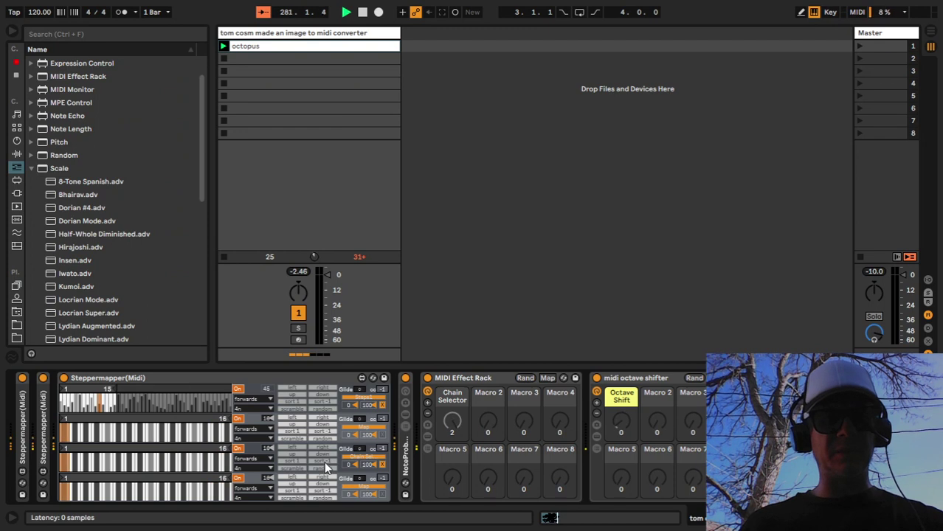
drag(222, 448, 200, 447)
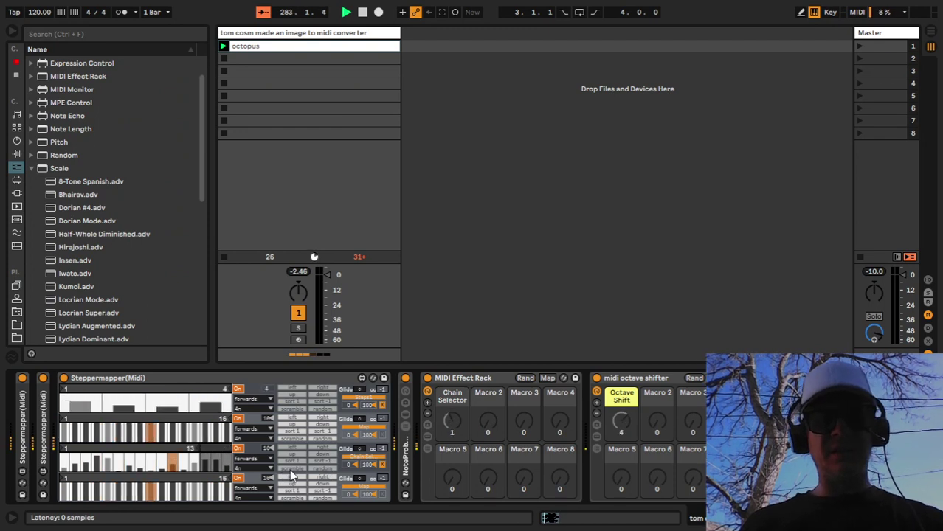
double_click(210, 377)
Step: Fold the rack, drag Spectral Resonator from Audio Effects in after Grain Delay, then fold Grain Delay
double_click(154, 379)
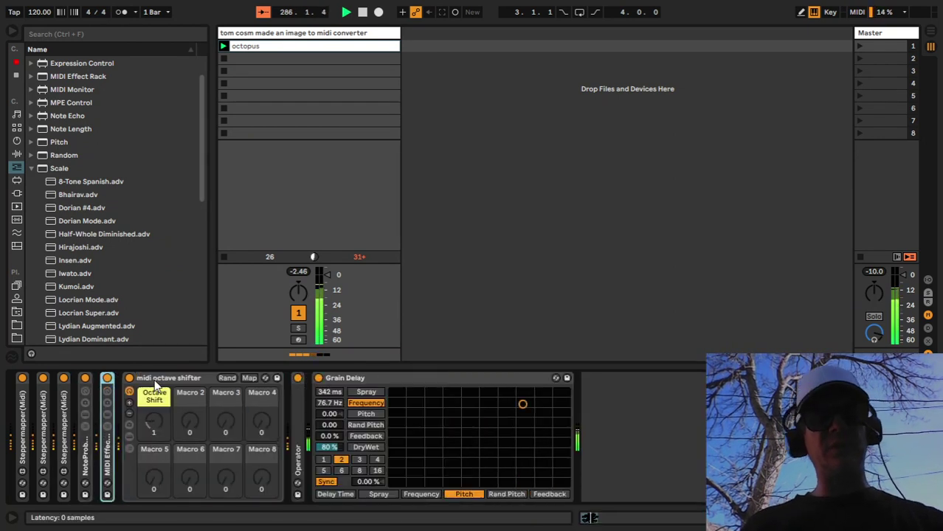
double_click(154, 380)
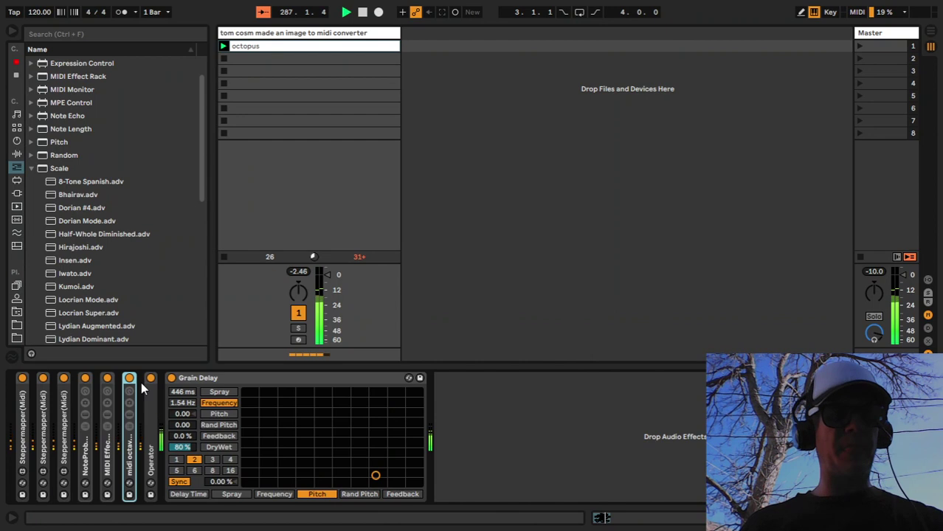
click(74, 168)
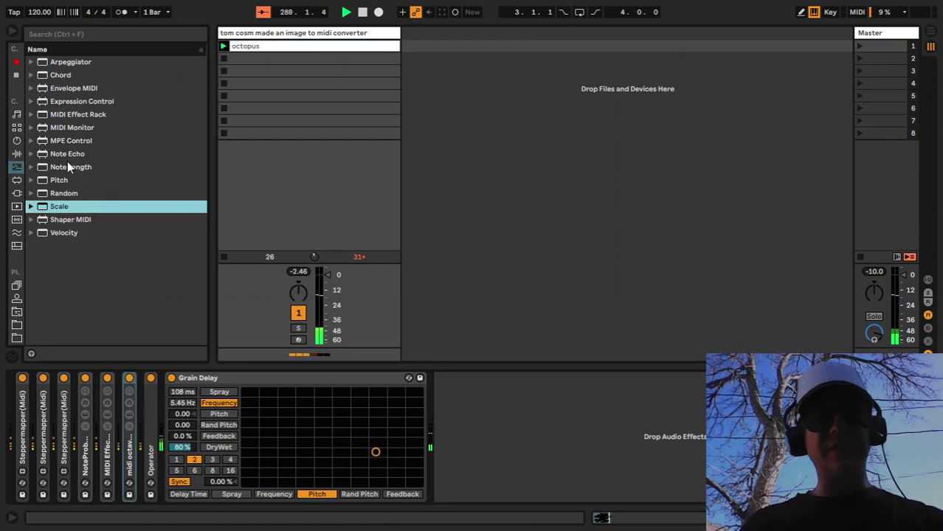
click(17, 154)
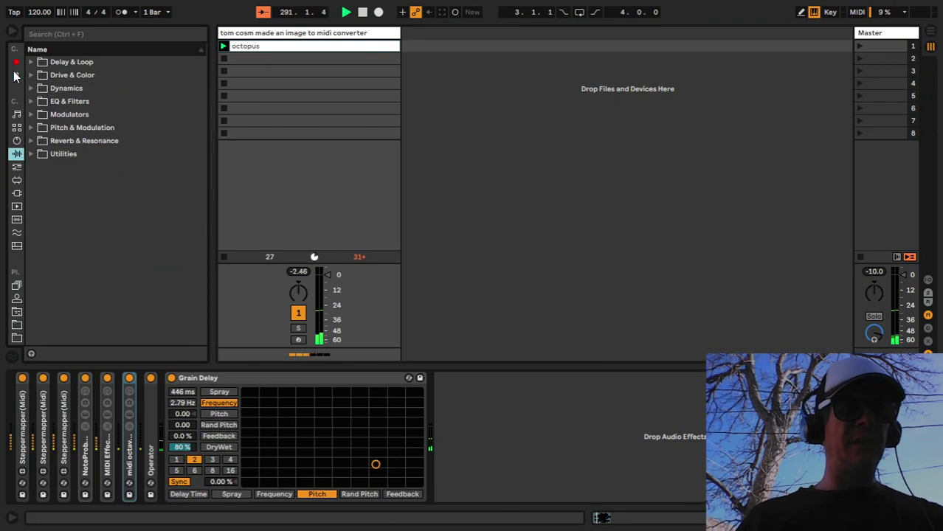
click(16, 76)
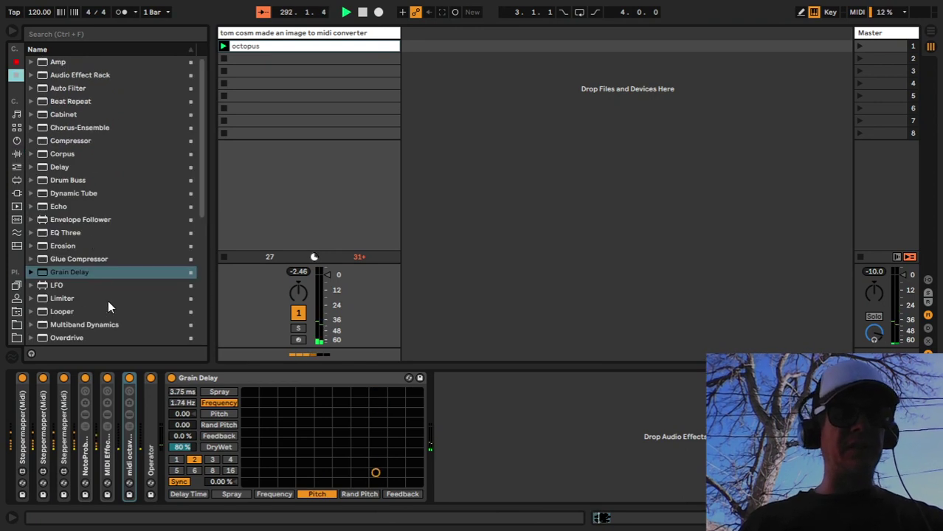
scroll(108, 300, down, 6)
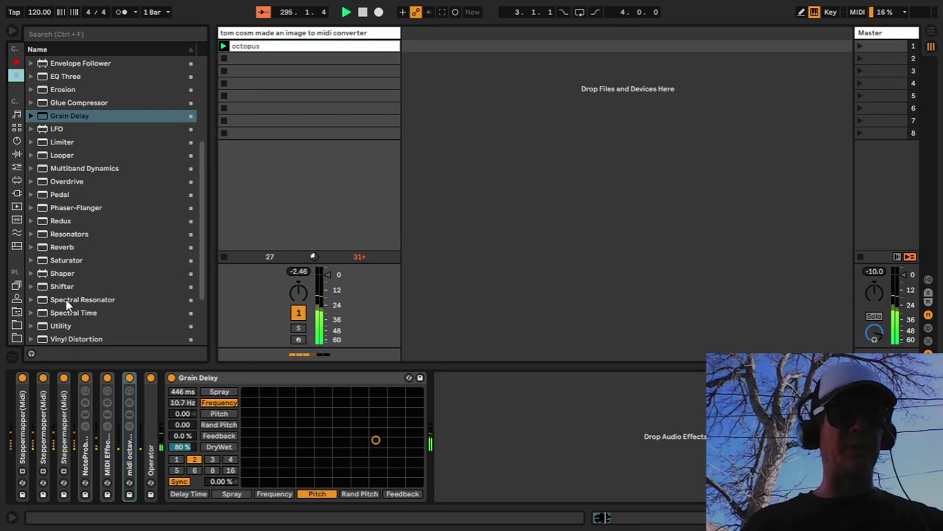
drag(66, 298, 282, 317)
drag(363, 378, 365, 378)
double_click(280, 374)
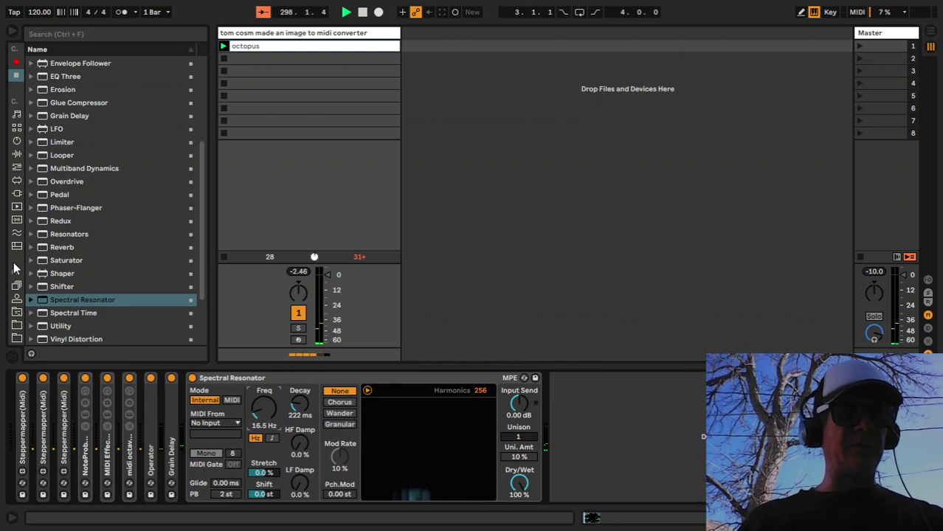
Step: Insert Steppermapper(Audio).amxd from the M4L folder before the Spectral Resonator
click(16, 312)
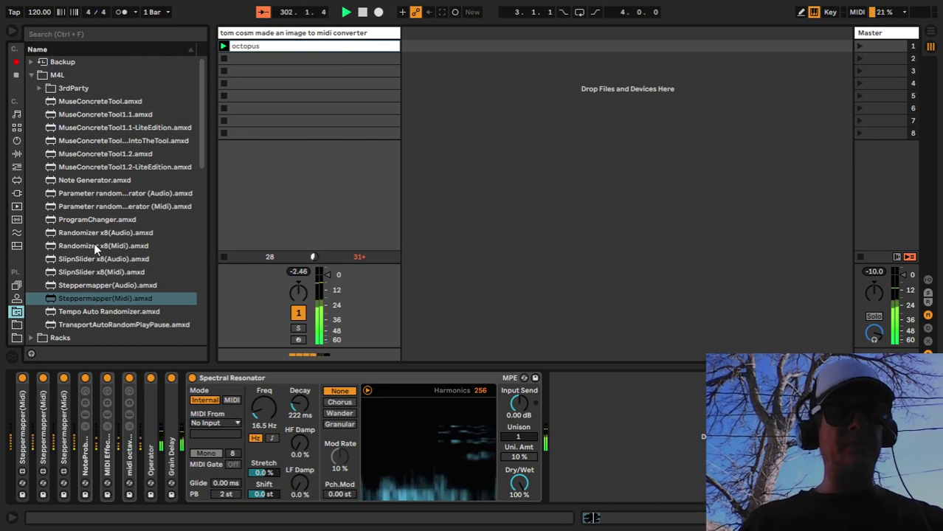
click(103, 287)
mouse_move(103, 289)
mouse_down()
mouse_move(210, 419)
mouse_move(193, 419)
mouse_up()
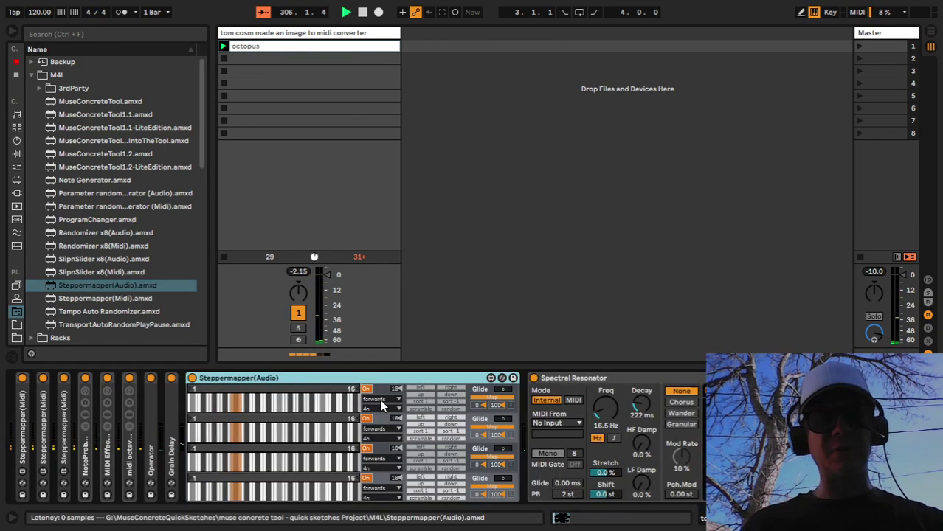
Step: Randomize the first row's steps and lengthen the second row from 13 to 20 steps
click(443, 408)
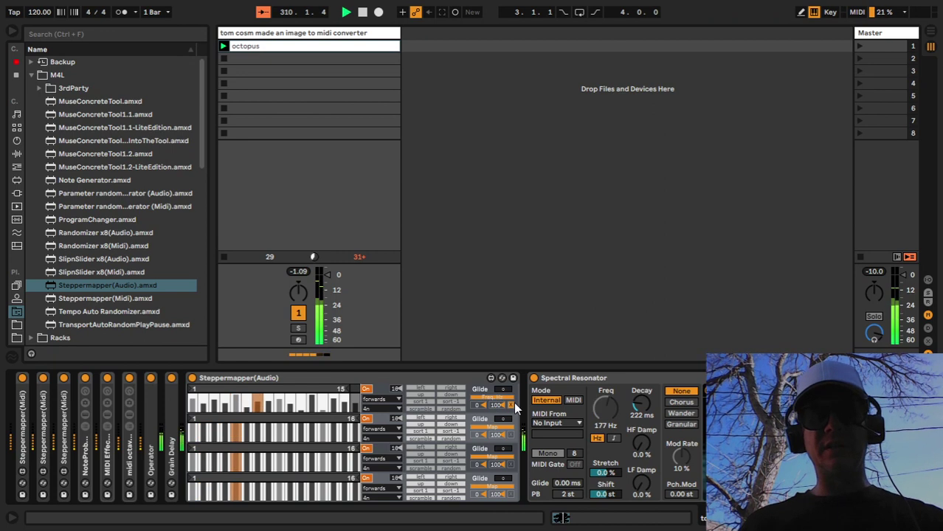
click(216, 418)
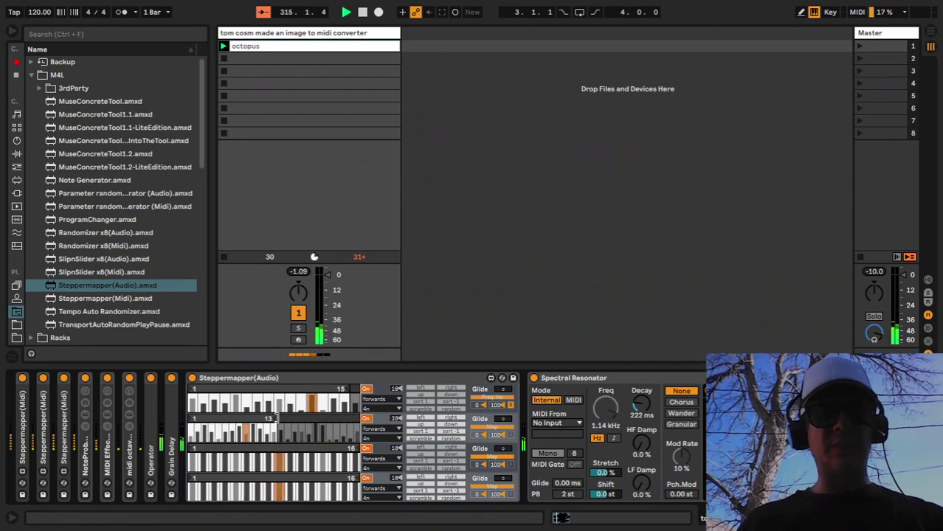
drag(277, 419, 327, 420)
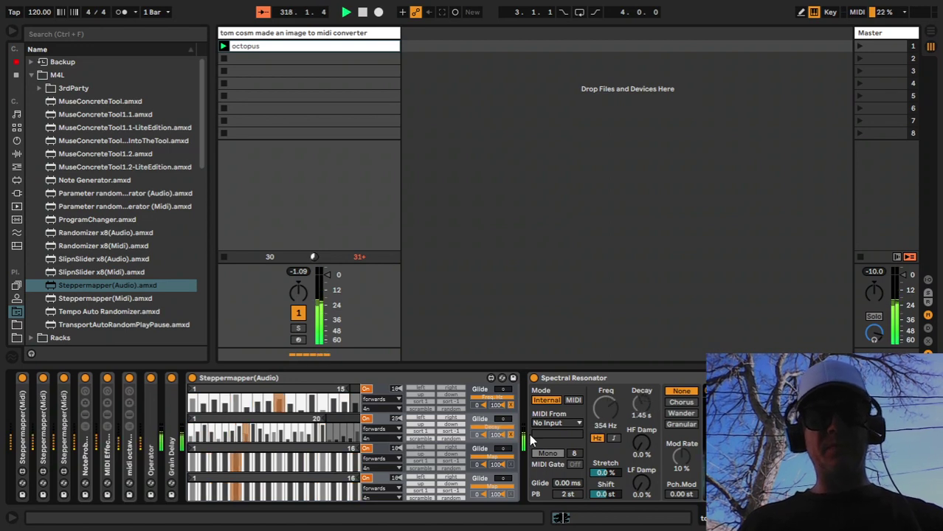
click(338, 385)
Step: Randomize the Steppermapper(Audio)'s third row steps, then select the device and press Delete
double_click(338, 380)
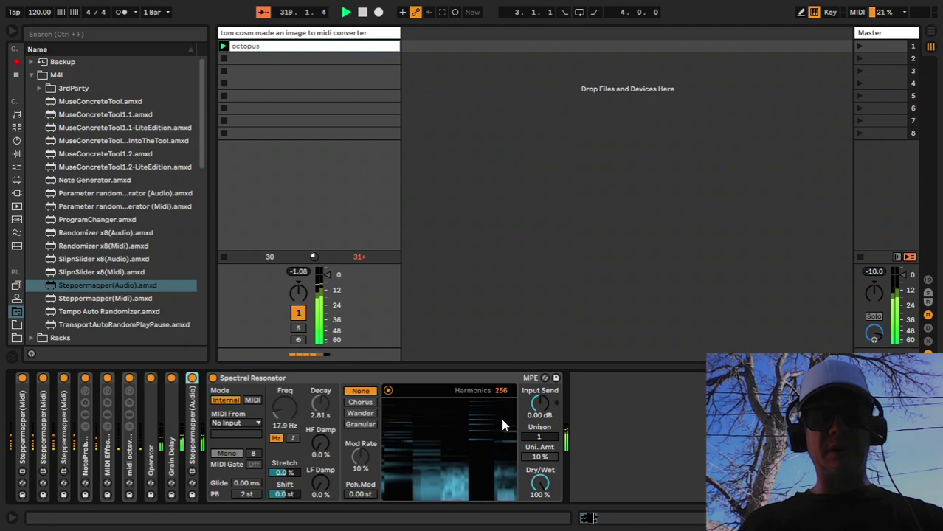
double_click(191, 402)
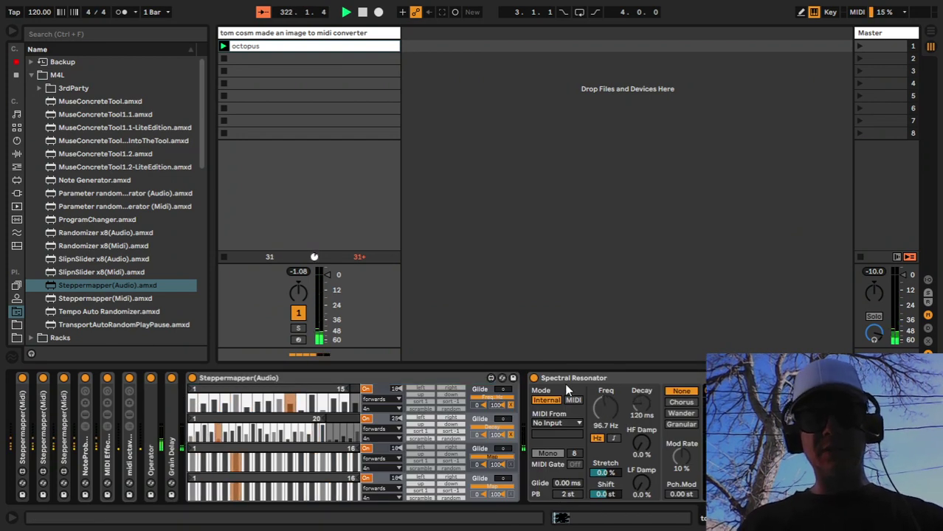
double_click(564, 379)
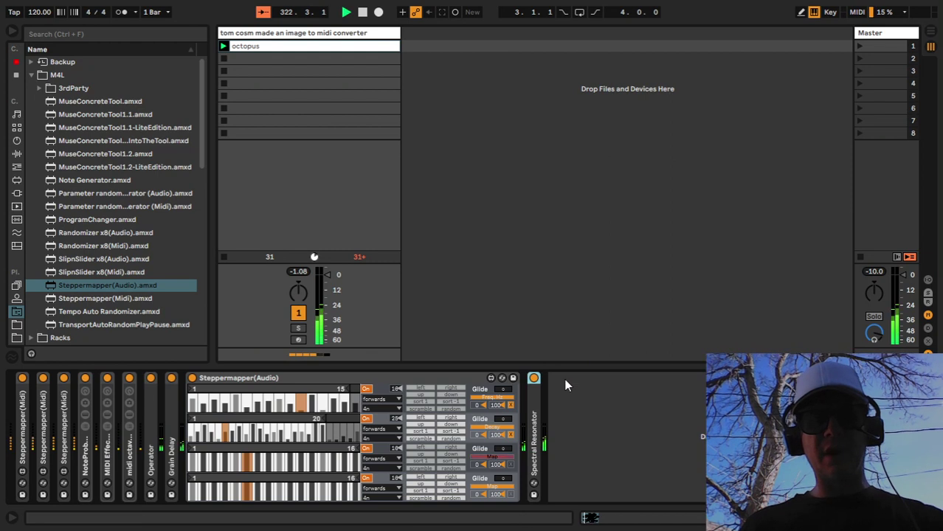
double_click(535, 445)
double_click(464, 380)
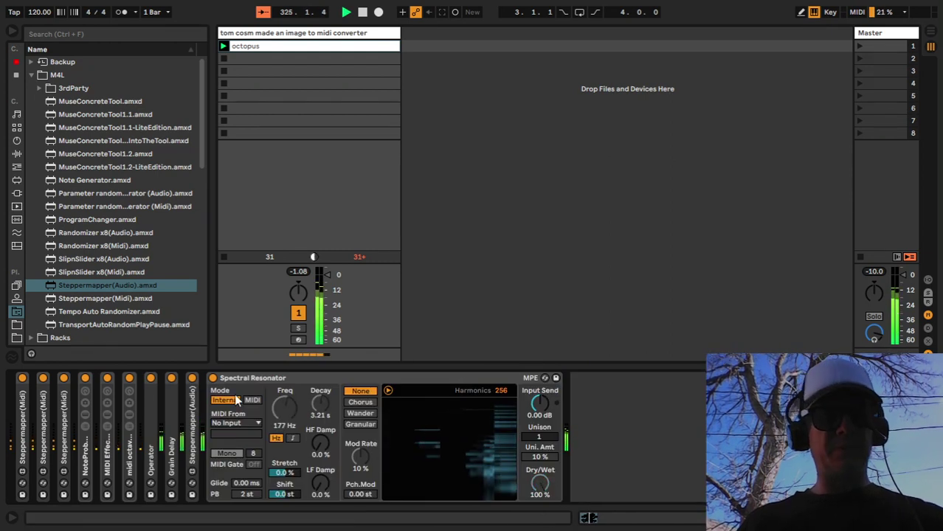
double_click(192, 436)
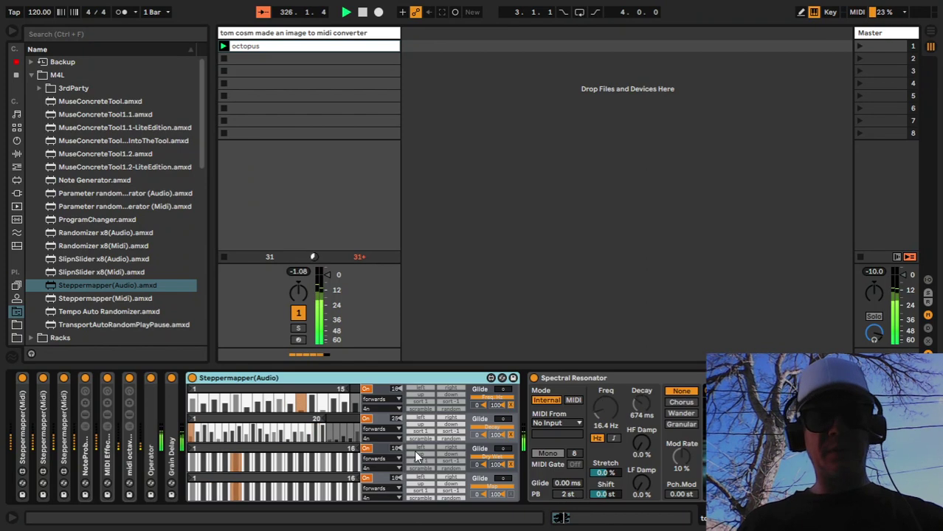
click(458, 476)
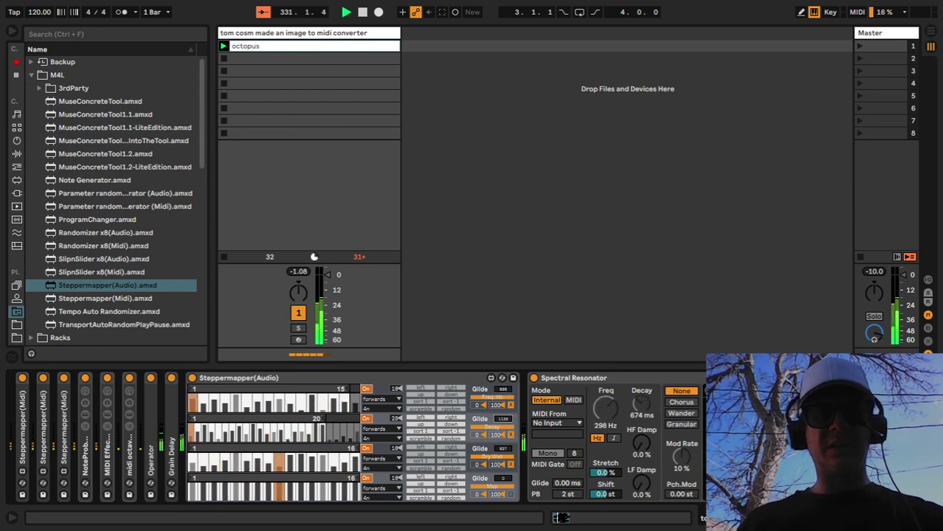
click(222, 379)
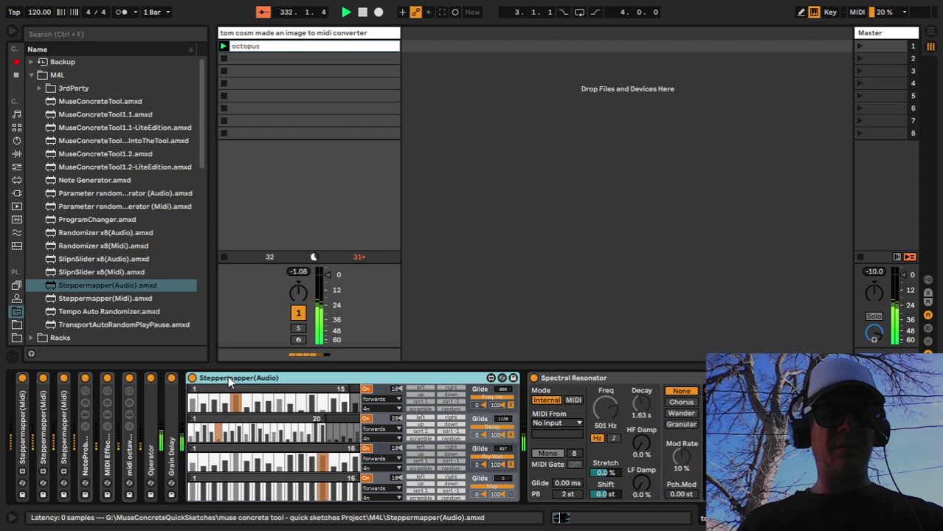
key(Delete)
Step: Fold the Spectral Resonator and add a Reverb from Audio Effects at the chain's end
double_click(228, 378)
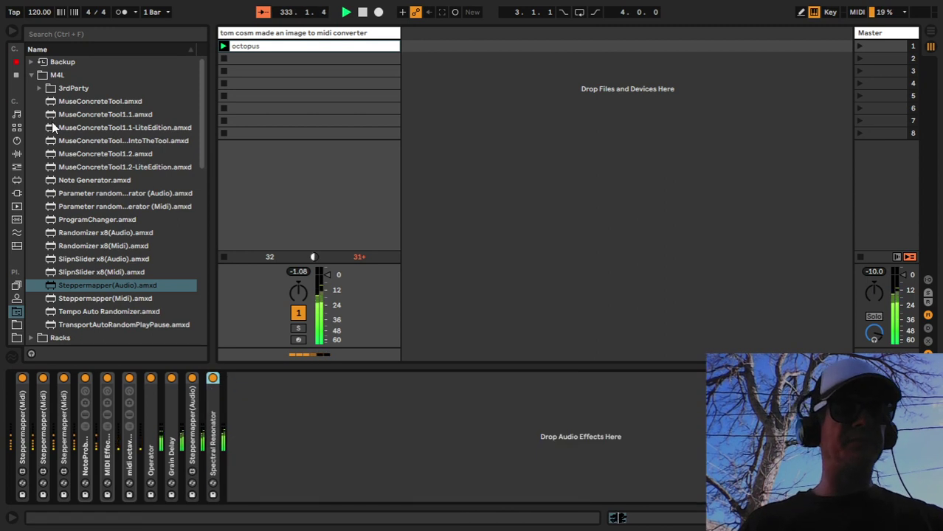
click(33, 76)
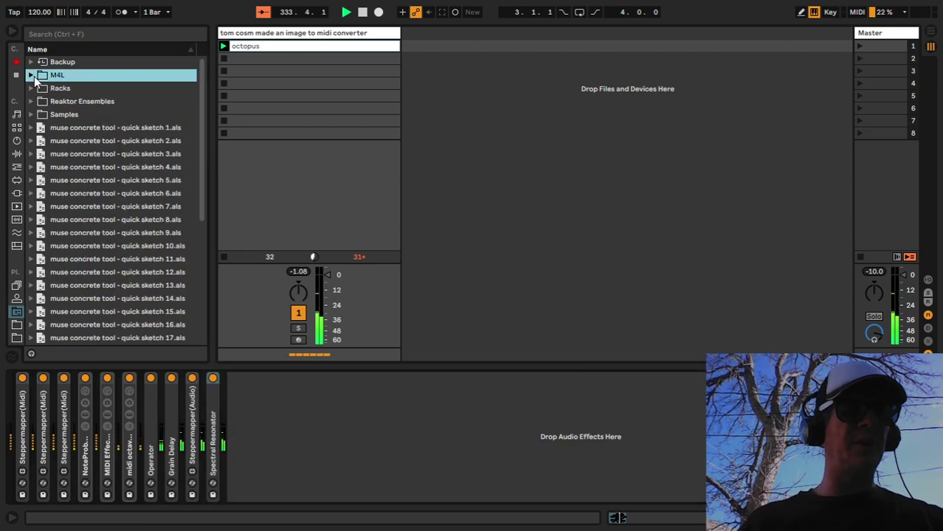
click(17, 154)
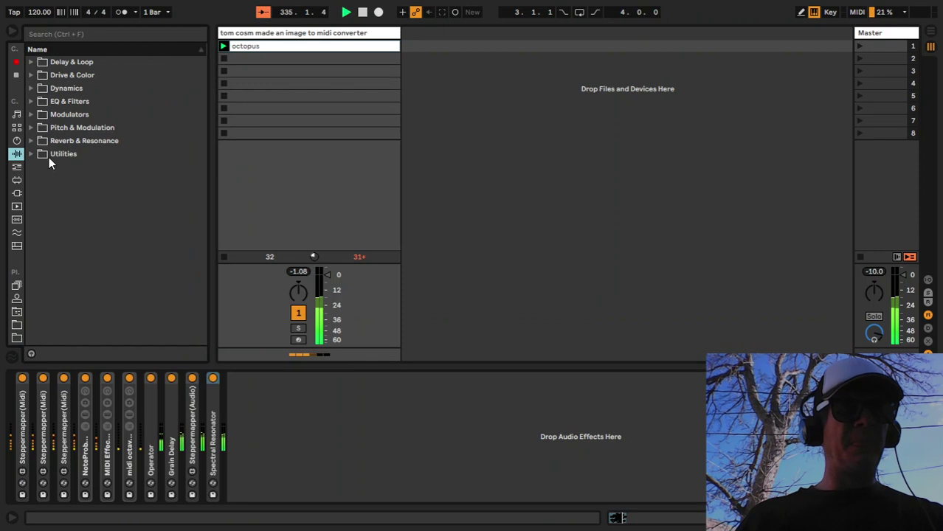
click(16, 77)
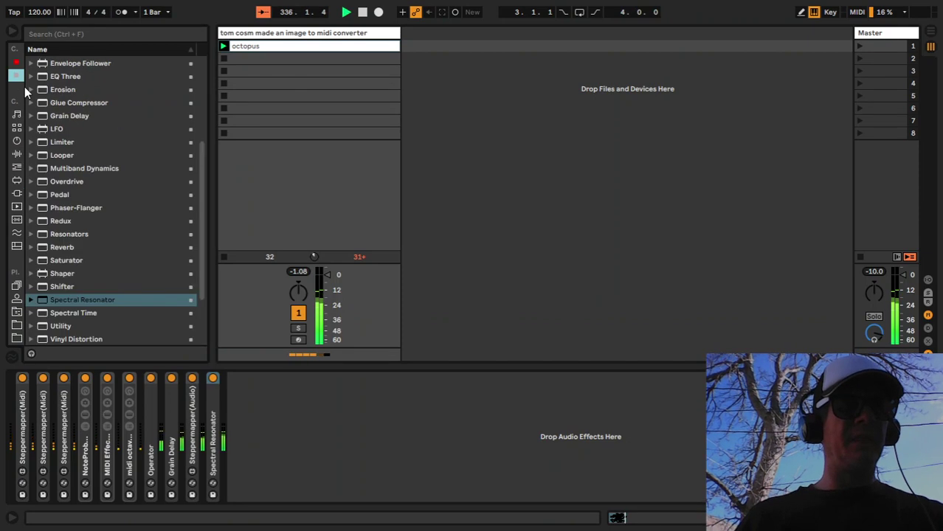
drag(65, 248, 393, 424)
Step: Set the Reverb's Dry/Wet to 52% and its decay to about 4.76 s
drag(560, 481, 559, 446)
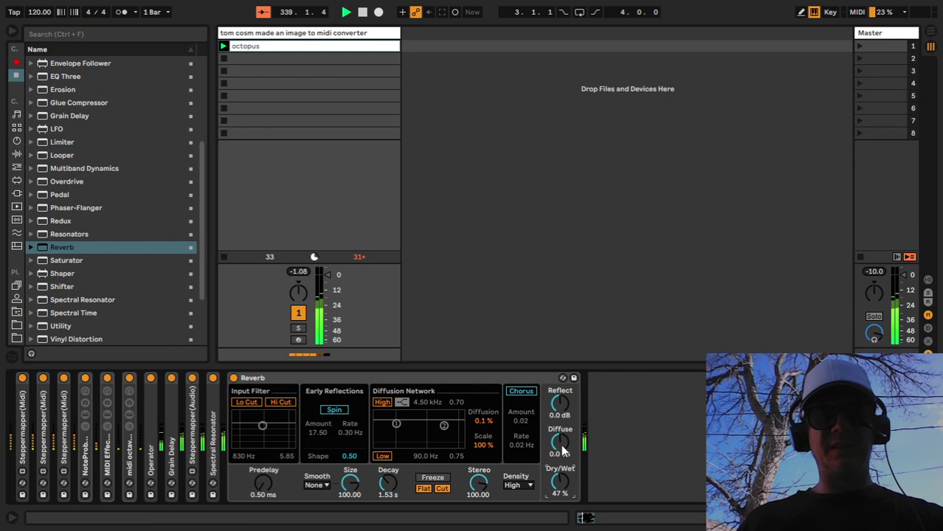
drag(559, 483, 559, 479)
drag(394, 485, 391, 473)
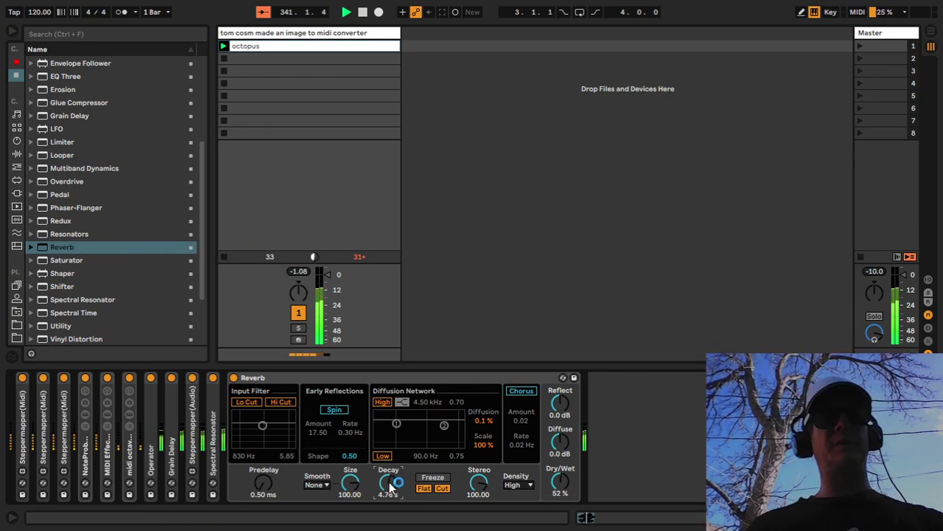